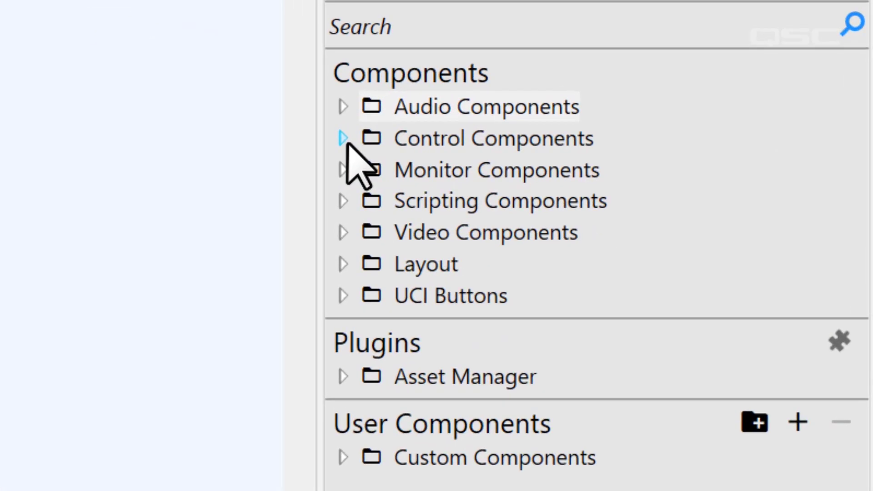
Browse the Control, Monitor, Scripting, Video, Layout and UCI Buttons folders and the help options.
{"action": "left_click", "coordinate": [343, 139]}
{"action": "left_click", "coordinate": [343, 169]}
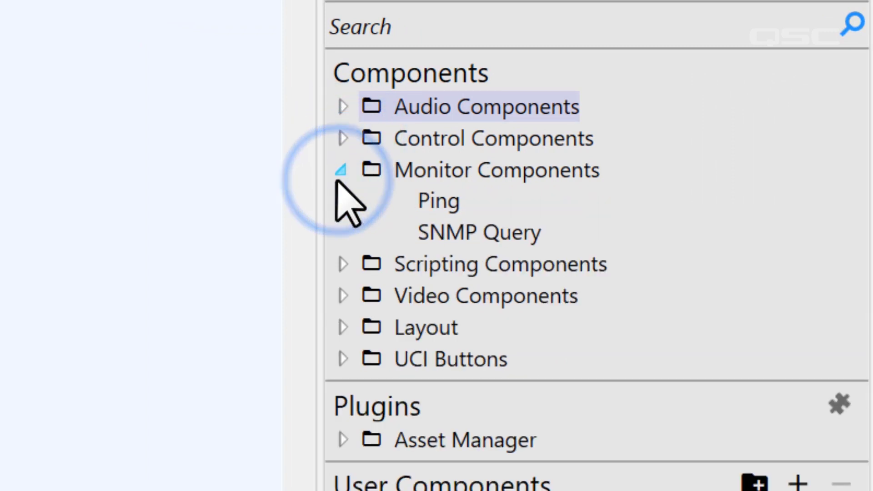
{"action": "left_click", "coordinate": [343, 202]}
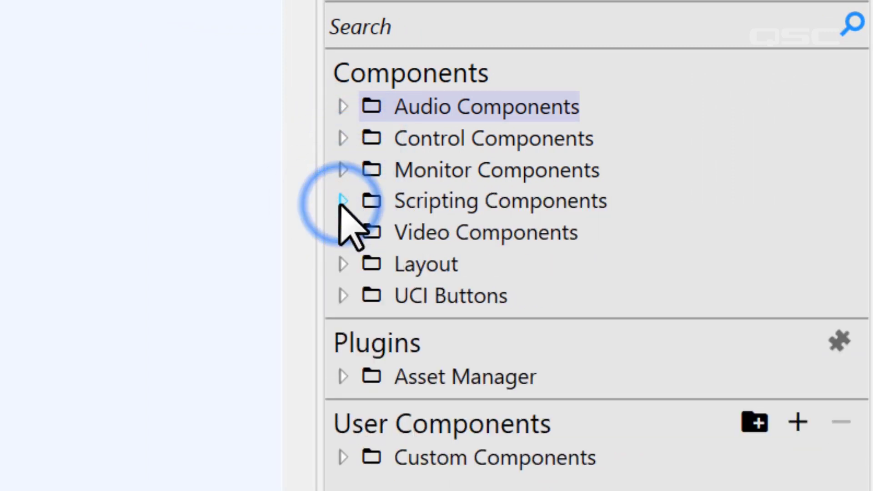
{"action": "left_click", "coordinate": [343, 233]}
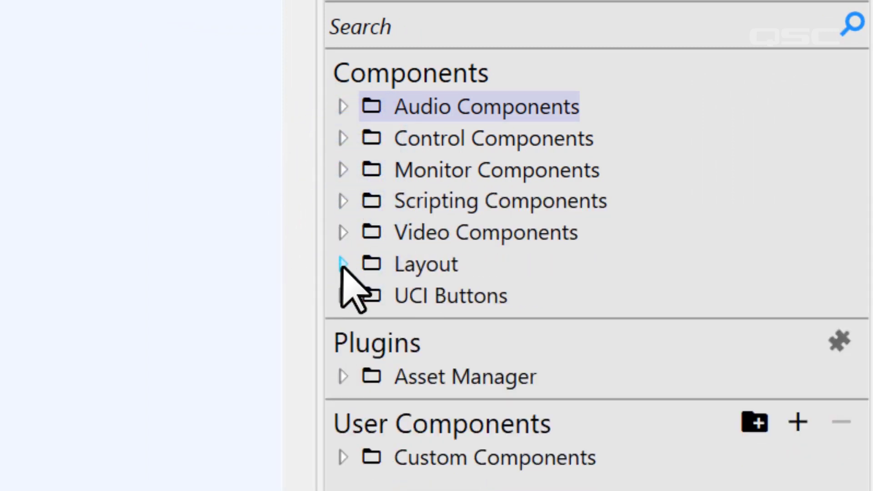
{"action": "left_click", "coordinate": [343, 264]}
{"action": "left_click", "coordinate": [343, 295]}
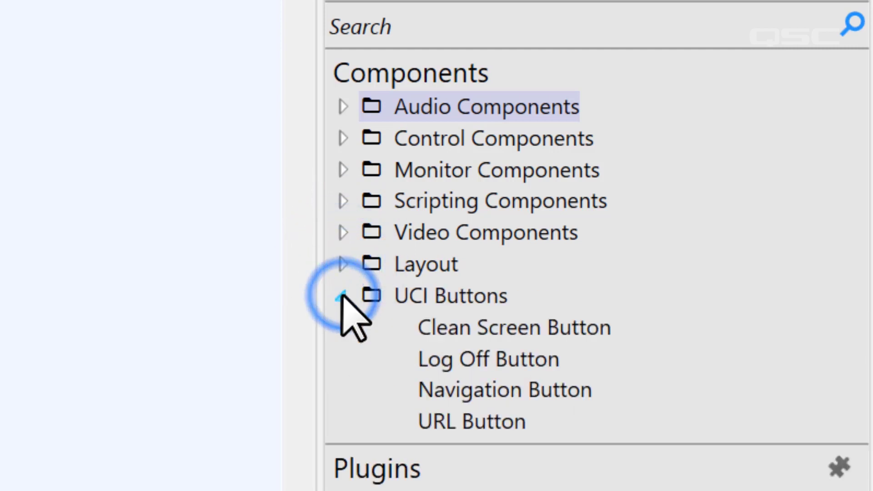
{"action": "left_click", "coordinate": [343, 295]}
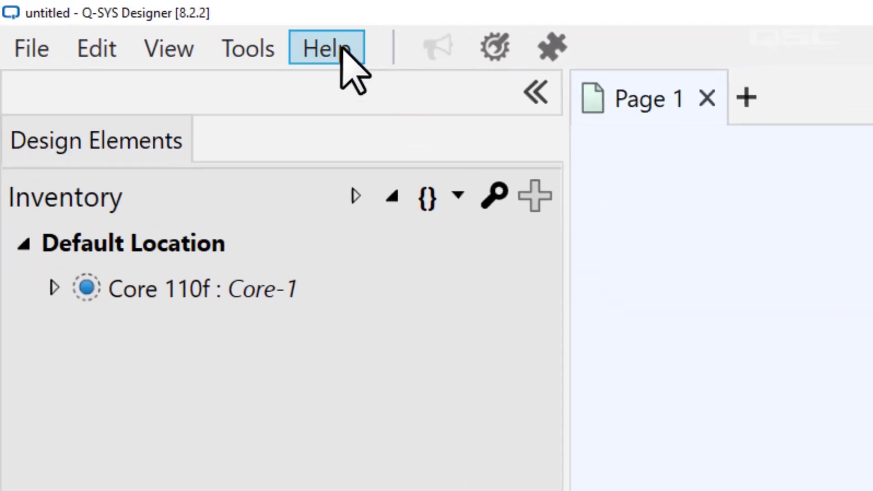
{"action": "left_click", "coordinate": [340, 51]}
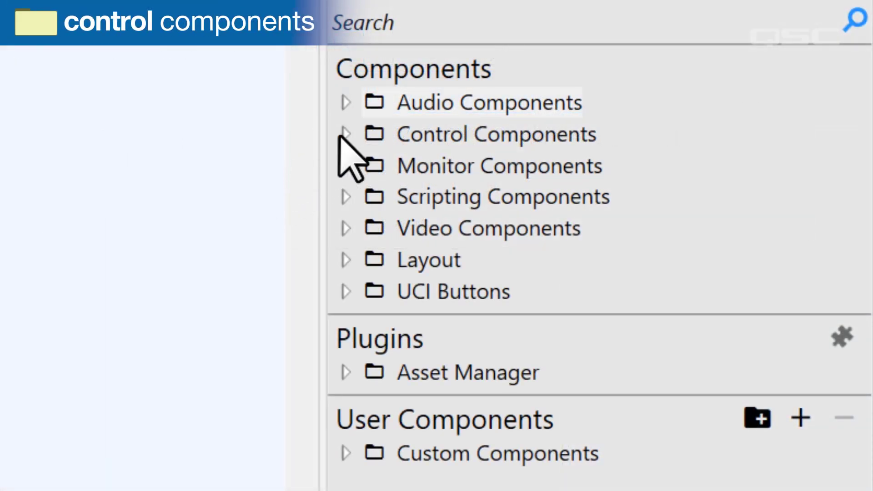
Expose Gain, Invert and Mute pins on the Gain block, wire Mute to the mixer output mute, ramp to B.
{"action": "left_click", "coordinate": [345, 133]}
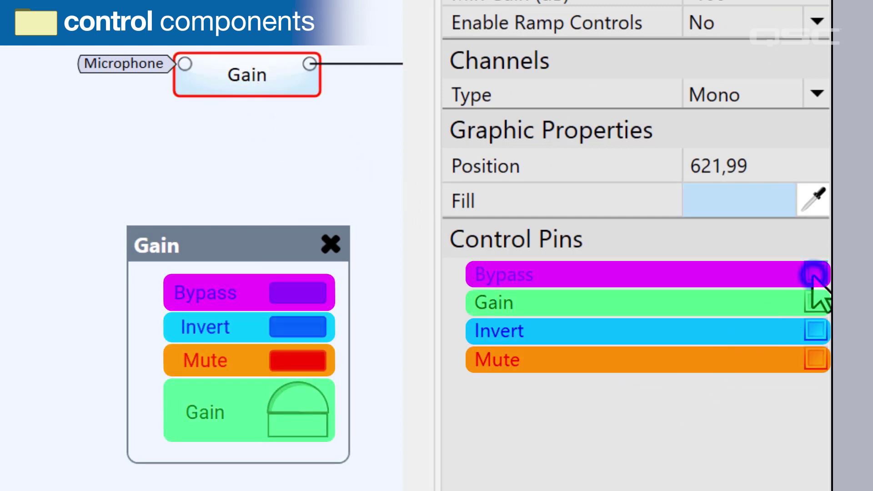
{"action": "left_click", "coordinate": [816, 304]}
{"action": "left_click", "coordinate": [817, 331]}
{"action": "left_click", "coordinate": [816, 360]}
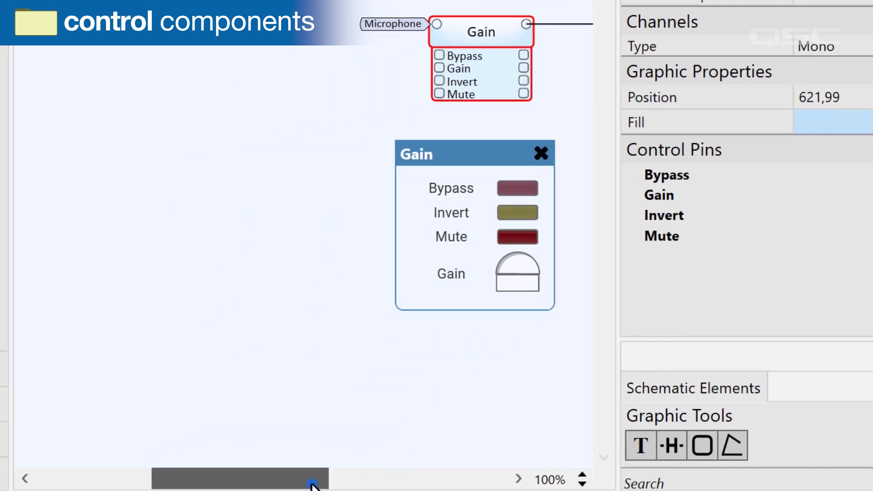
{"action": "left_click_drag", "start_coordinate": [313, 483], "coordinate": [413, 482]}
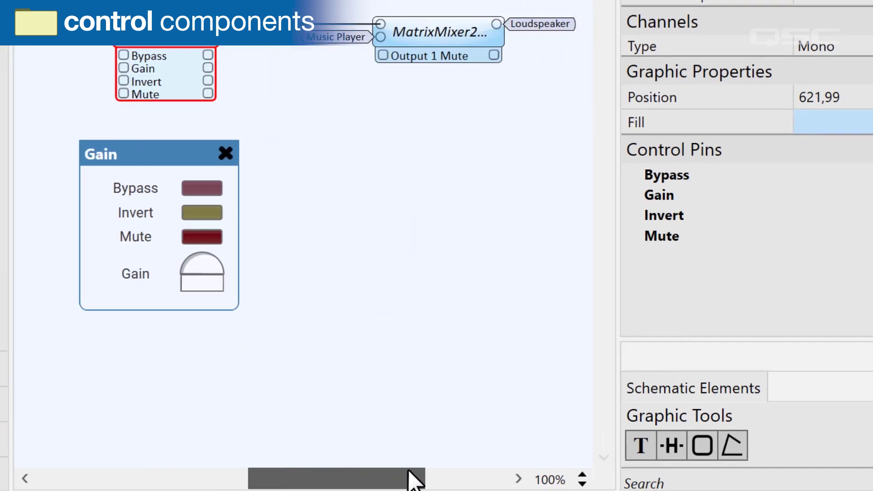
{"action": "left_click_drag", "start_coordinate": [208, 94], "coordinate": [382, 56]}
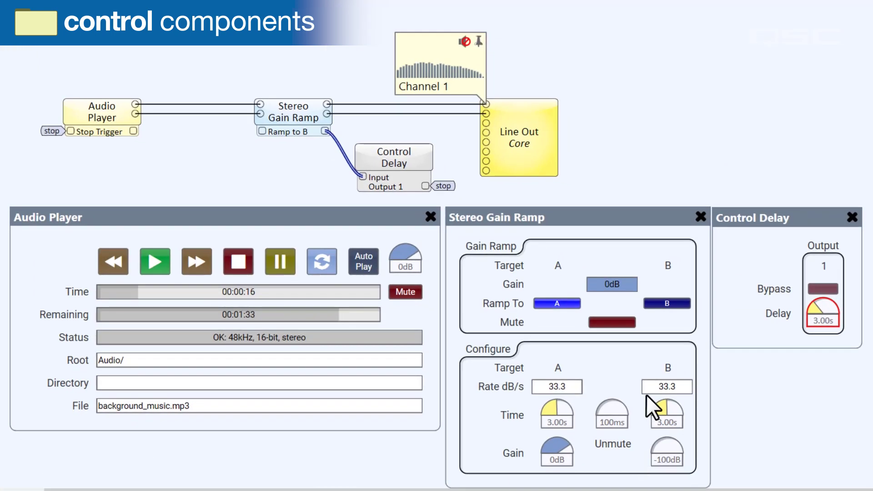
{"action": "left_click", "coordinate": [685, 301]}
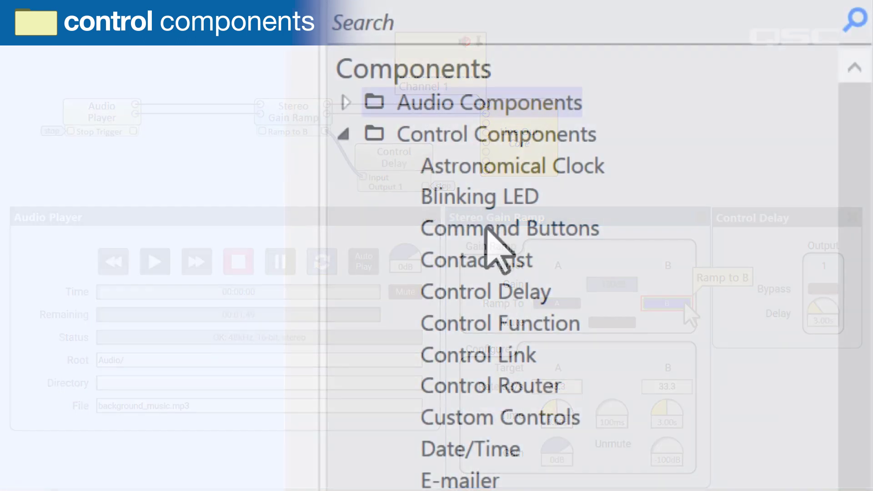
{"action": "scroll", "coordinate": [501, 345], "scroll_direction": "down", "scroll_amount": 2}
{"action": "scroll", "coordinate": [508, 342], "scroll_direction": "down", "scroll_amount": 2}
{"action": "scroll", "coordinate": [519, 341], "scroll_direction": "down", "scroll_amount": 2}
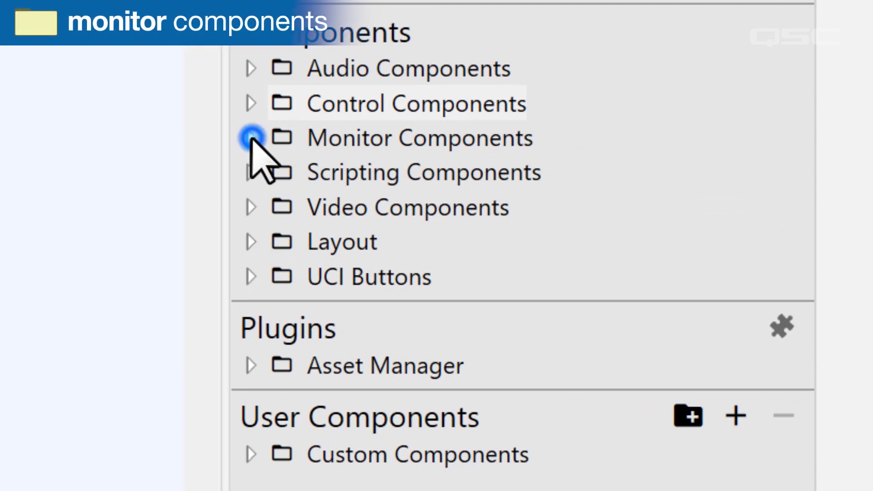
Place a Ping component from Monitor Components onto the schematic.
{"action": "left_click", "coordinate": [252, 140]}
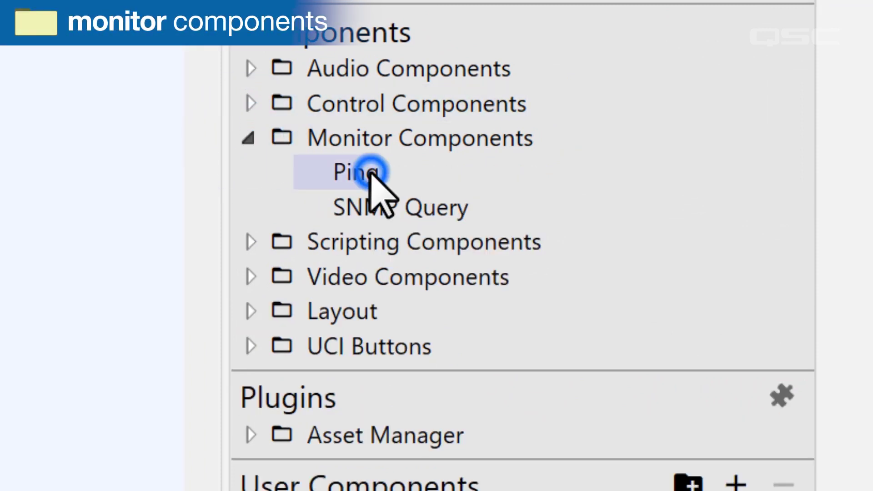
{"action": "left_click_drag", "start_coordinate": [369, 172], "coordinate": [118, 130]}
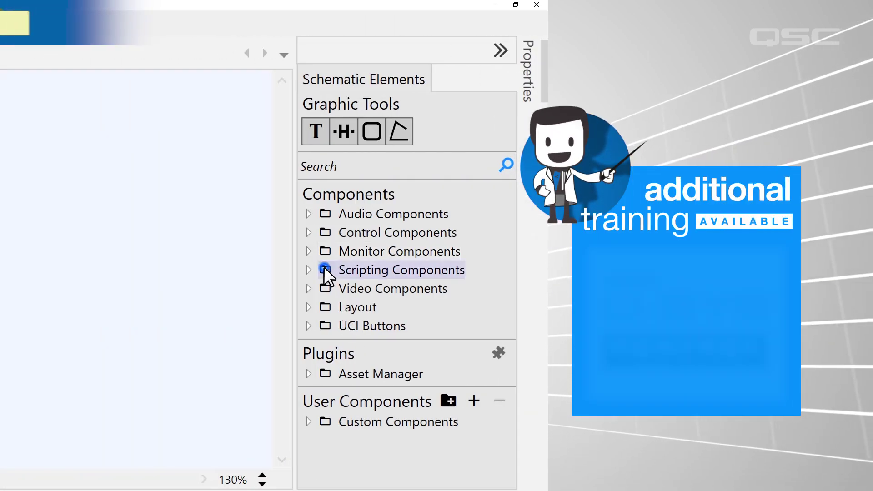
Place a Block Controller and a Control Script from Scripting Components onto the schematic.
{"action": "left_click", "coordinate": [307, 268]}
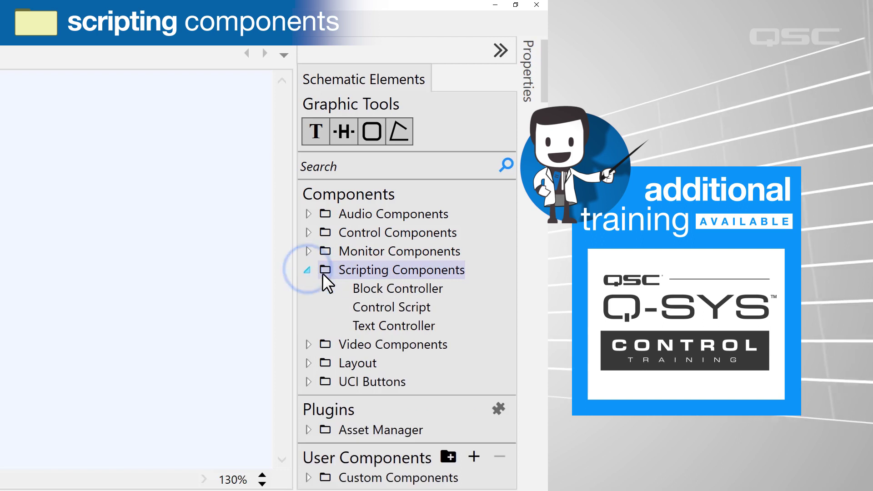
{"action": "left_click_drag", "start_coordinate": [400, 289], "coordinate": [129, 137]}
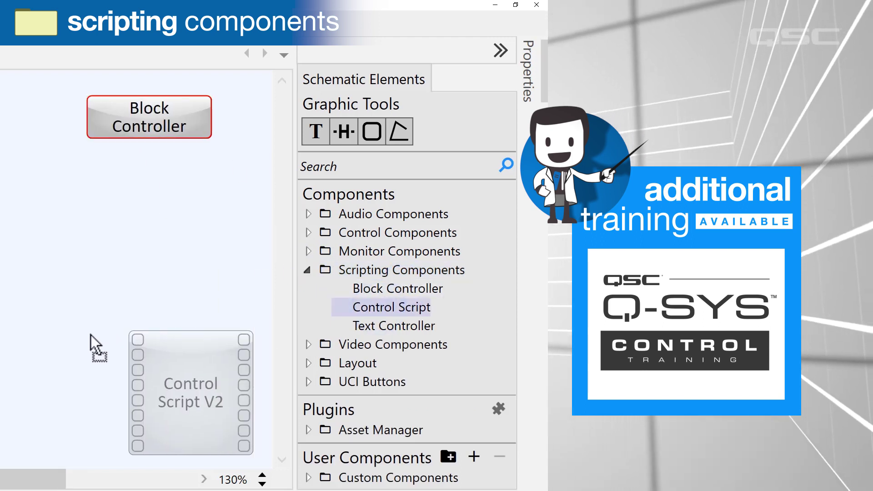
{"action": "left_click_drag", "start_coordinate": [95, 344], "coordinate": [78, 344]}
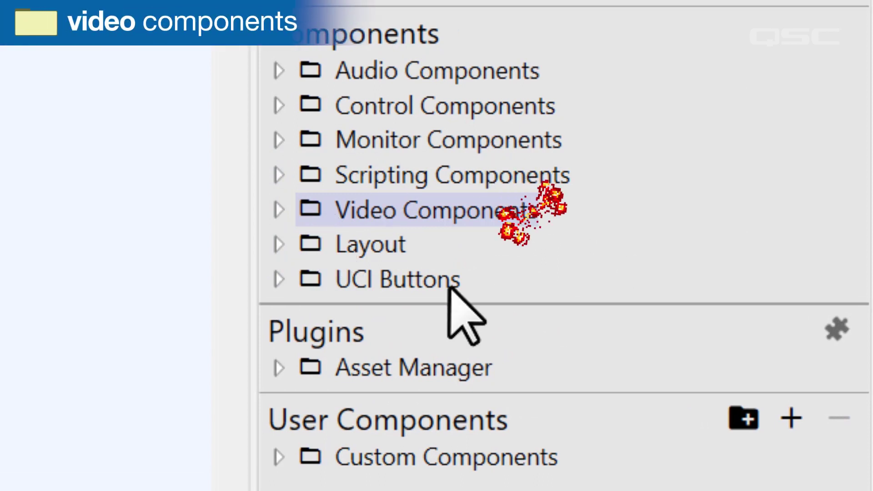
Place a Camera Router, wire Camera-1 and Camera-2 into it and its output to the USB Video Bridge.
{"action": "left_click", "coordinate": [277, 212]}
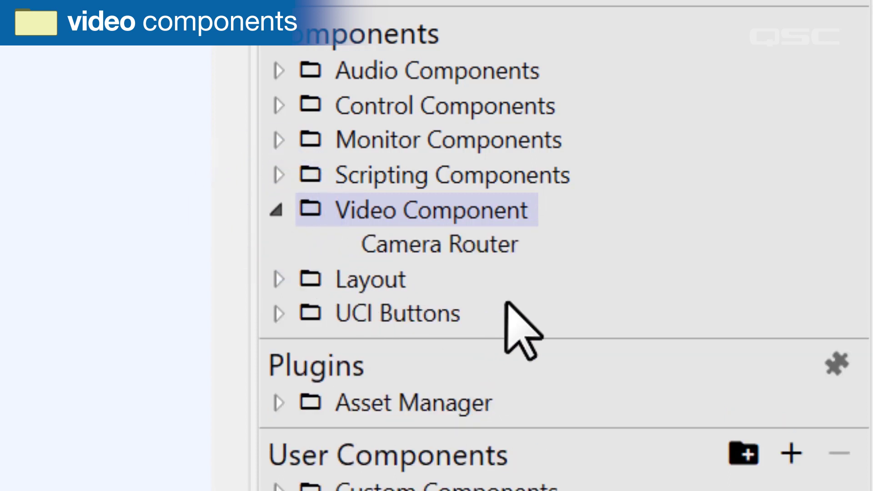
{"action": "left_click_drag", "start_coordinate": [490, 253], "coordinate": [315, 238]}
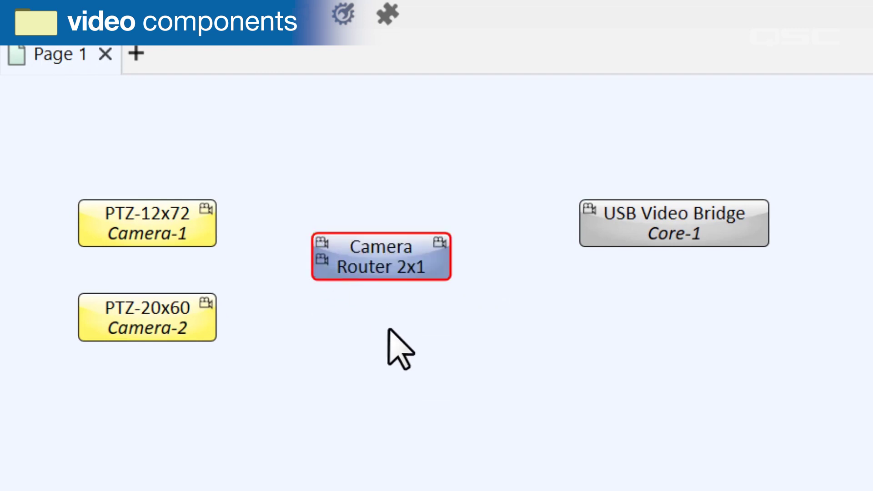
{"action": "left_click_drag", "start_coordinate": [206, 209], "coordinate": [308, 245]}
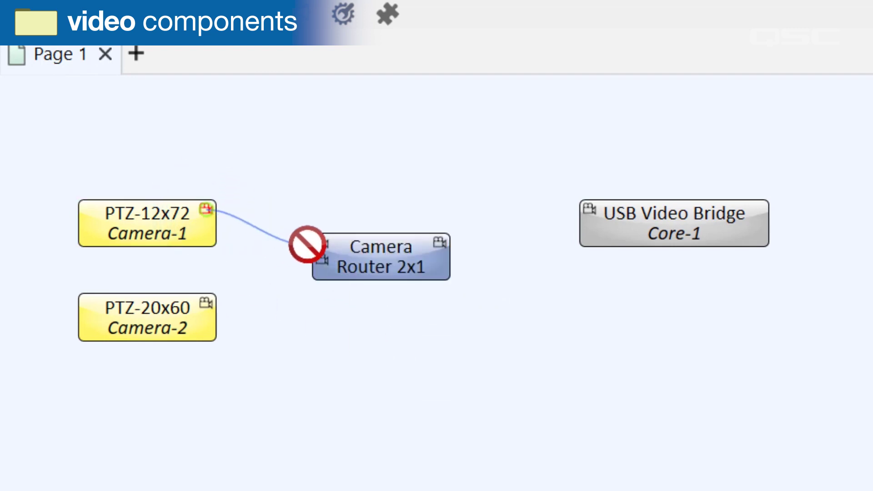
{"action": "left_click_drag", "start_coordinate": [206, 304], "coordinate": [321, 263]}
{"action": "left_click_drag", "start_coordinate": [441, 243], "coordinate": [515, 215]}
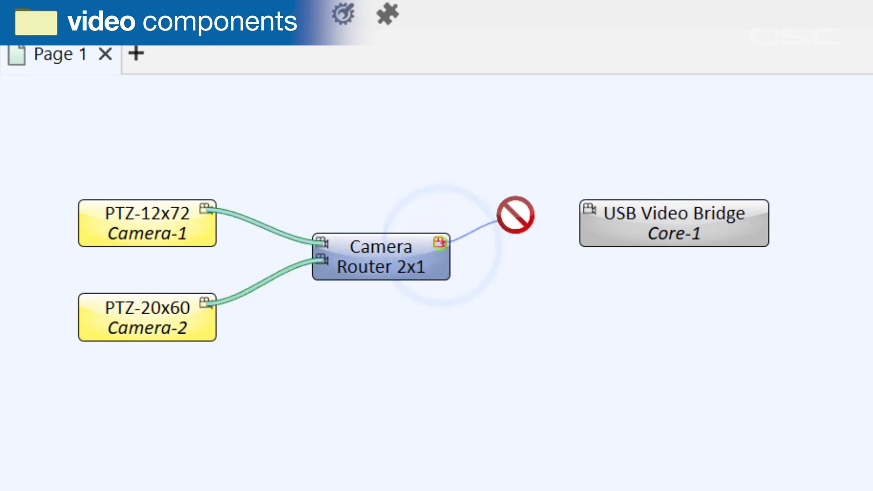
{"action": "left_click_drag", "start_coordinate": [581, 203], "coordinate": [589, 210]}
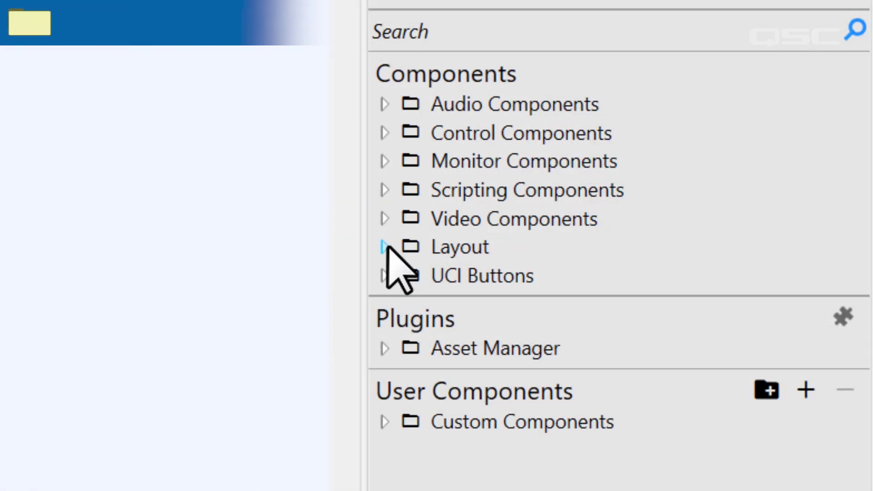
Place a Container from Layout on the schematic and wire its output to Line Out's first input.
{"action": "left_click", "coordinate": [387, 247]}
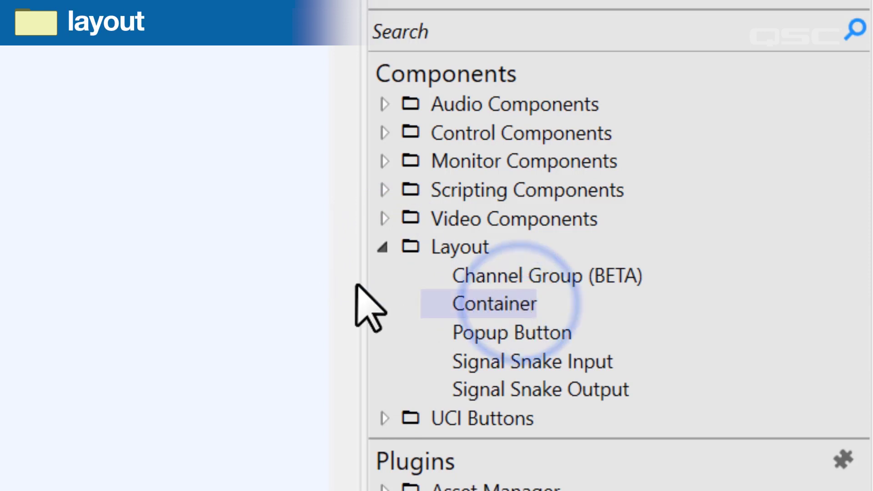
{"action": "left_click_drag", "start_coordinate": [517, 307], "coordinate": [273, 174]}
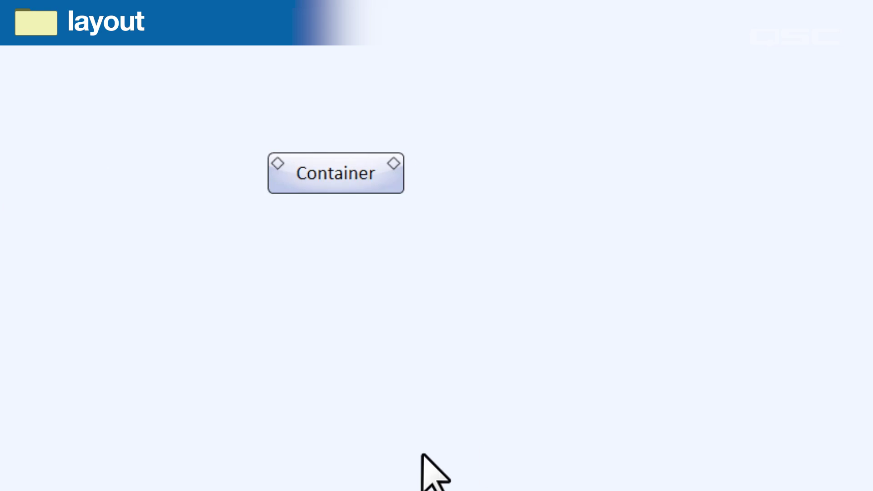
{"action": "double_click", "coordinate": [347, 184]}
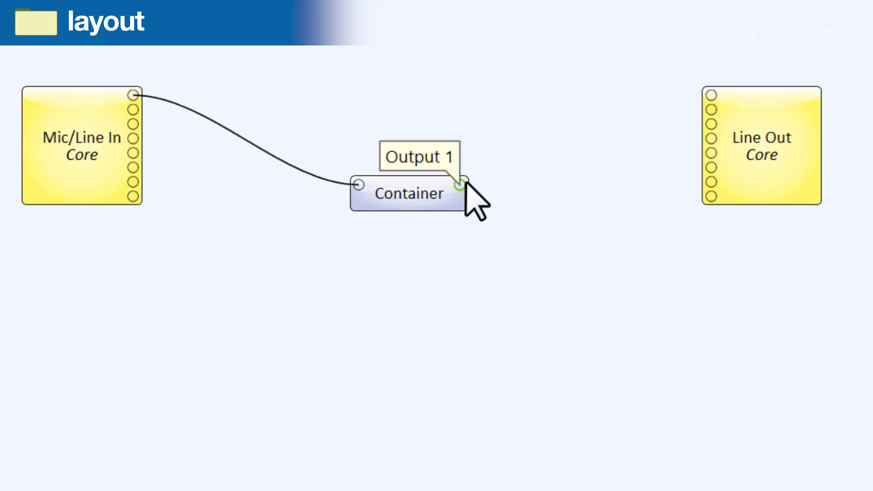
{"action": "left_click_drag", "start_coordinate": [463, 184], "coordinate": [711, 95]}
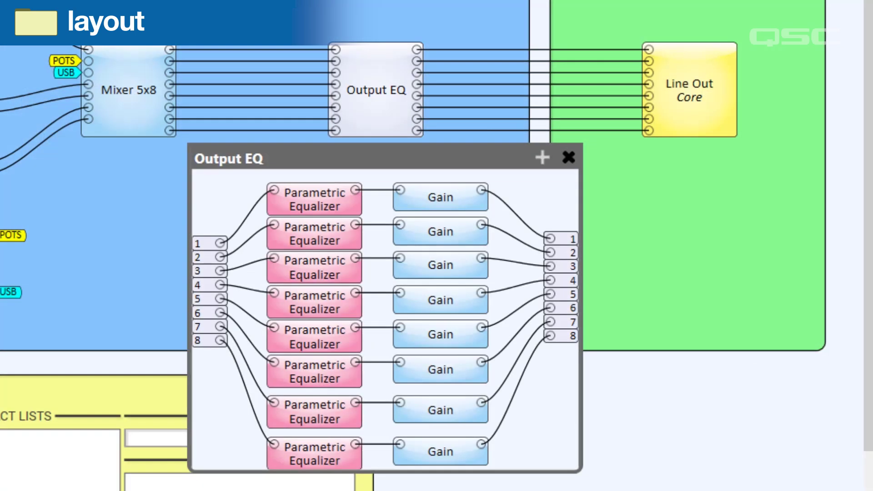
Set Output EQ's Password Protected to Yes and confirm opening it now prompts for a password.
{"action": "left_click", "coordinate": [410, 156]}
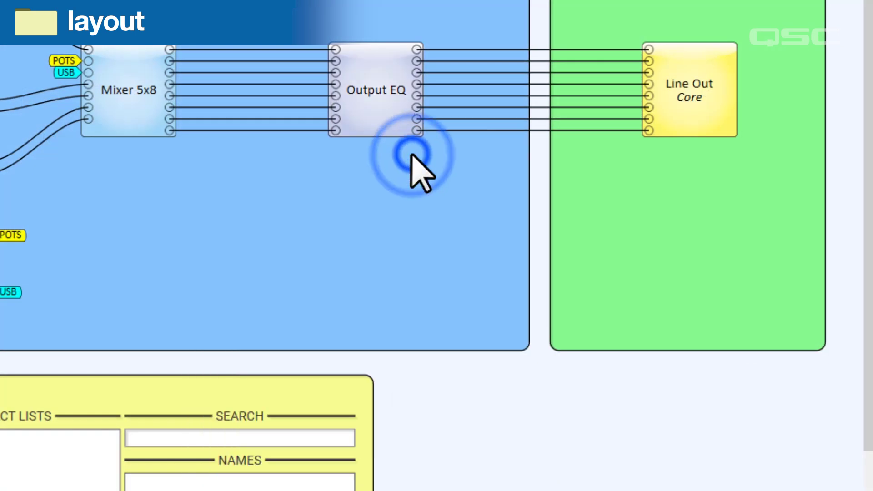
{"action": "left_click", "coordinate": [389, 120]}
{"action": "left_click", "coordinate": [764, 273]}
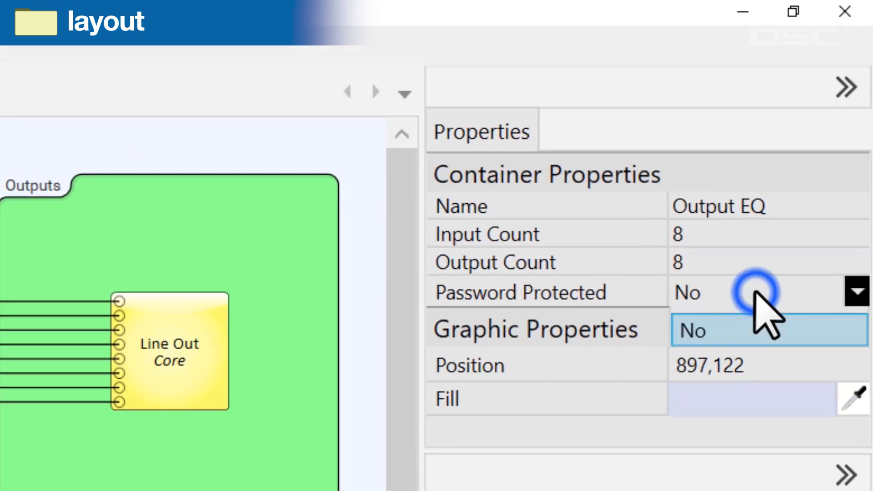
{"action": "left_click", "coordinate": [767, 328]}
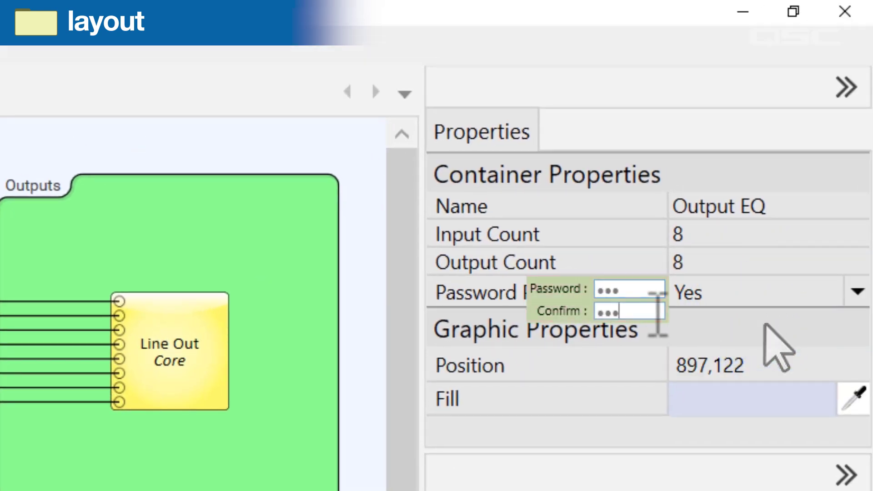
{"action": "key", "text": "Return"}
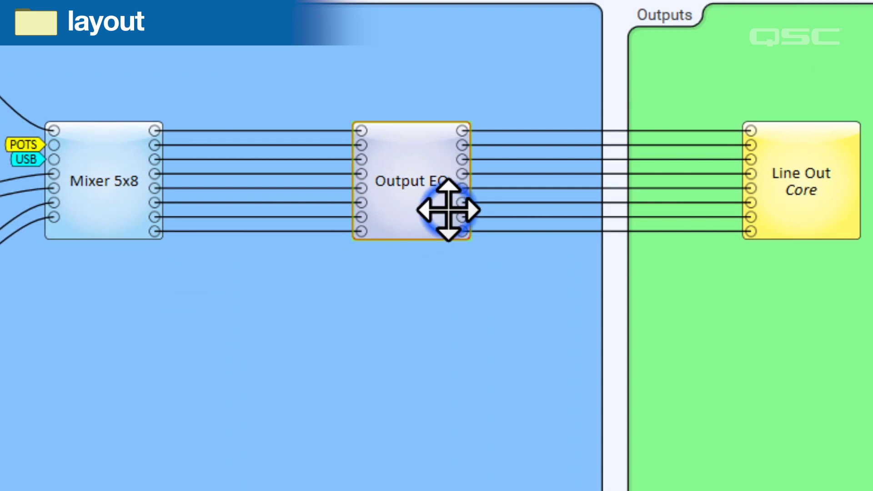
{"action": "double_click", "coordinate": [448, 209]}
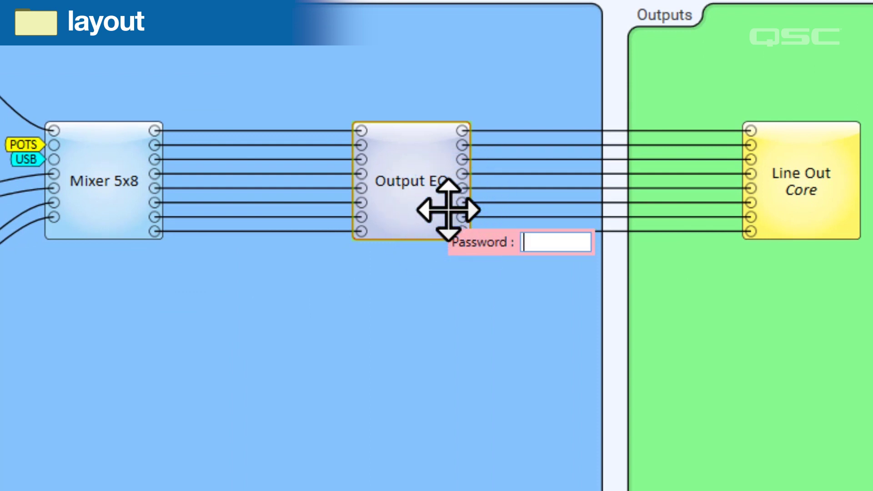
{"action": "left_click", "coordinate": [478, 316]}
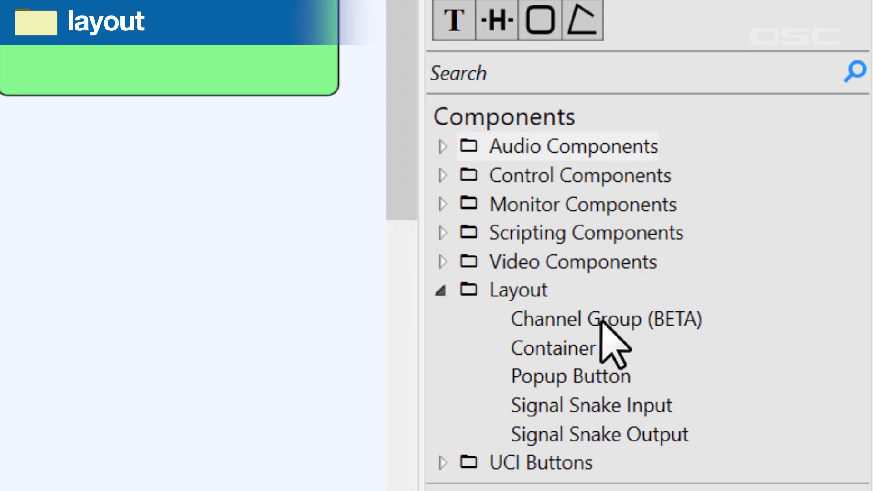
Add a Channel Group block, open it and lower the gain on individual channels including the third.
{"action": "left_click_drag", "start_coordinate": [601, 319], "coordinate": [344, 179]}
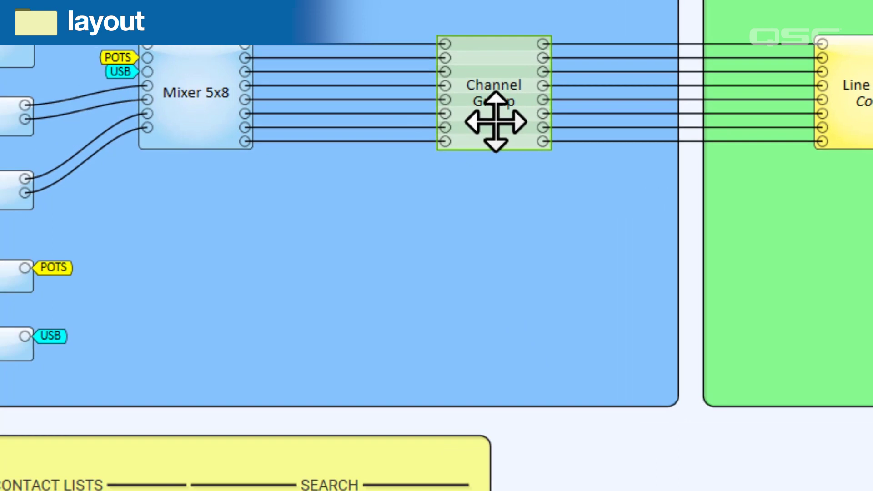
{"action": "double_click", "coordinate": [403, 96]}
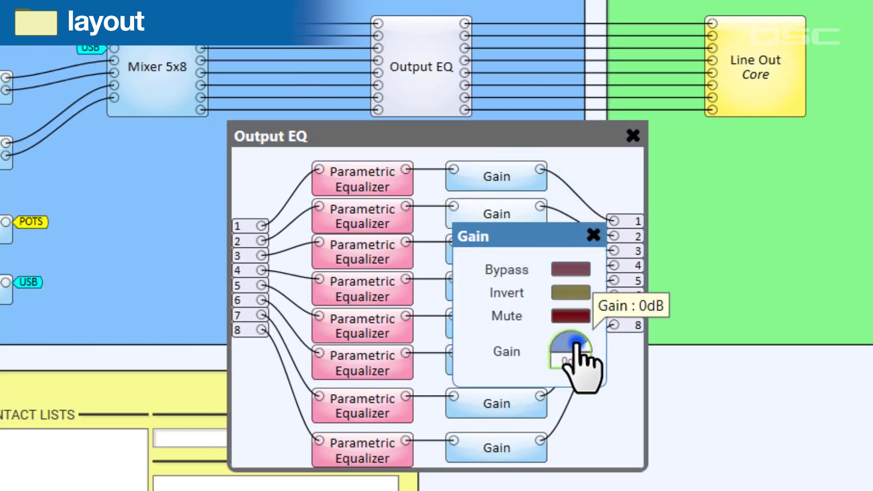
{"action": "left_click_drag", "start_coordinate": [574, 349], "coordinate": [559, 361]}
{"action": "left_click", "coordinate": [593, 236]}
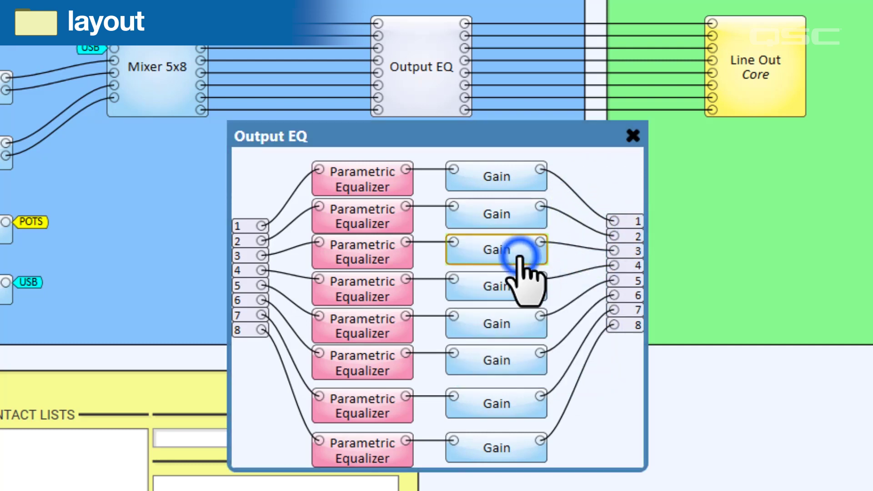
{"action": "double_click", "coordinate": [522, 256]}
{"action": "left_click_drag", "start_coordinate": [573, 386], "coordinate": [563, 395]}
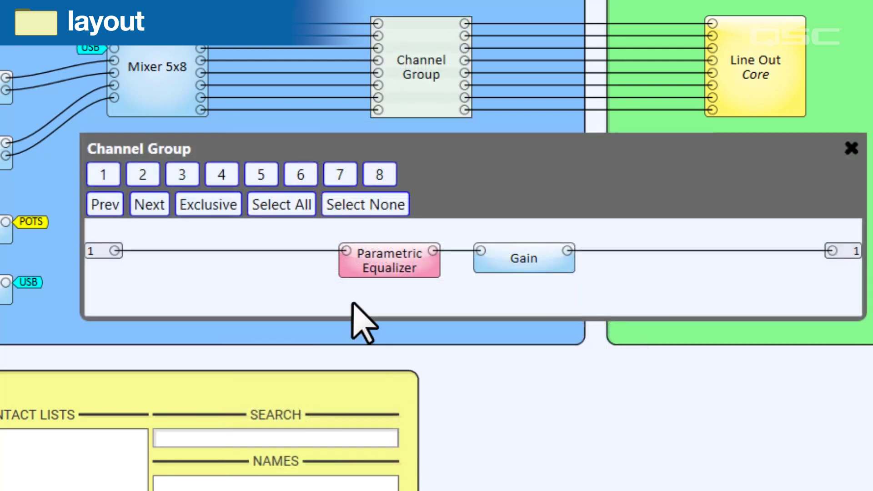
Select all eight channels and lower their gain together from the shared controls.
{"action": "left_click", "coordinate": [294, 208]}
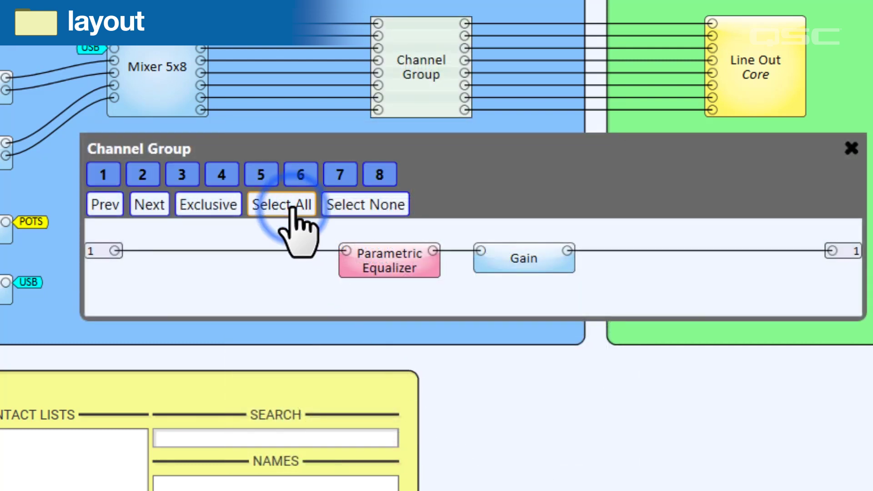
{"action": "double_click", "coordinate": [524, 263]}
{"action": "mouse_move", "coordinate": [599, 392]}
{"action": "left_mouse_down"}
{"action": "mouse_move", "coordinate": [604, 403]}
{"action": "mouse_move", "coordinate": [595, 402]}
{"action": "left_mouse_up"}
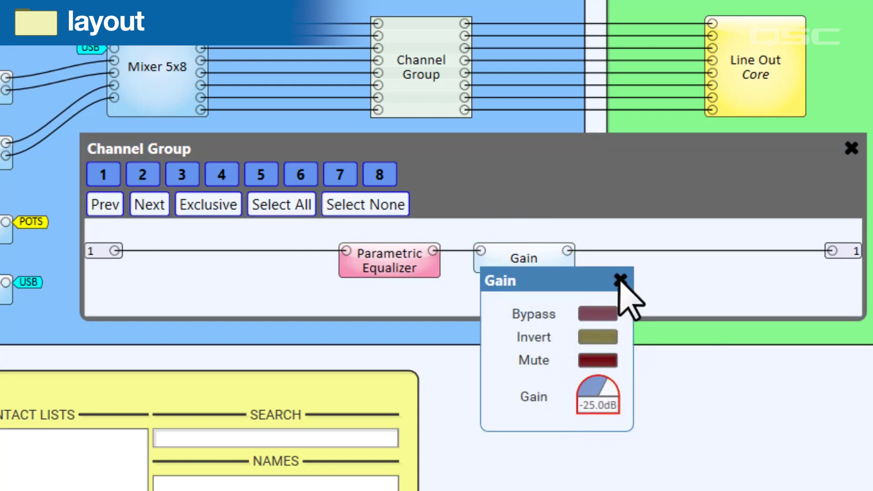
{"action": "left_click", "coordinate": [621, 281]}
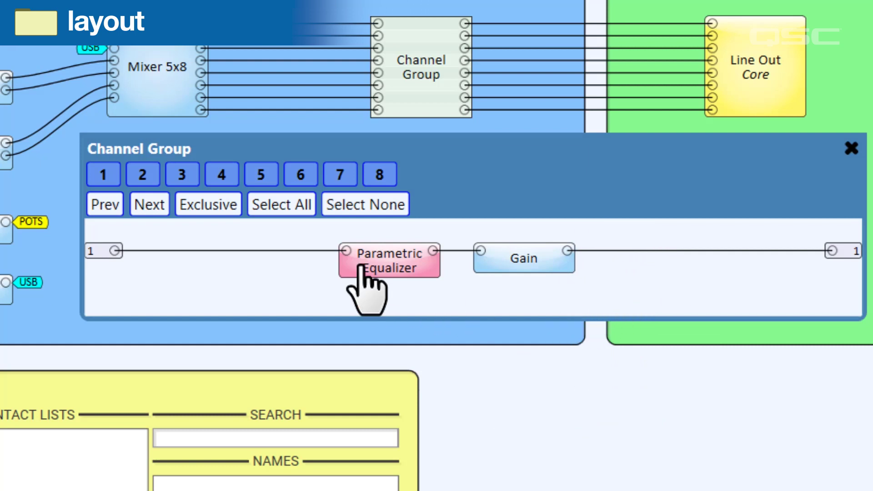
Switch the group to Exclusive selection and bring up channel 3's gain controls alone.
{"action": "left_click", "coordinate": [208, 204]}
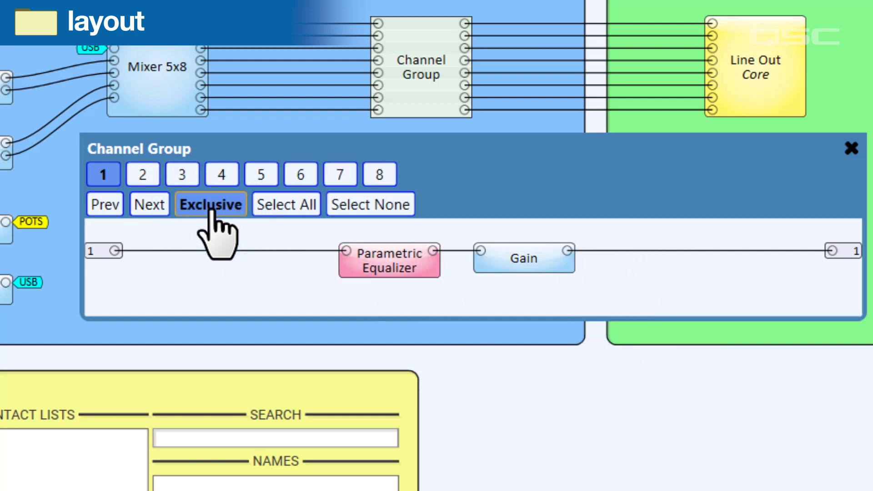
{"action": "left_click", "coordinate": [182, 177]}
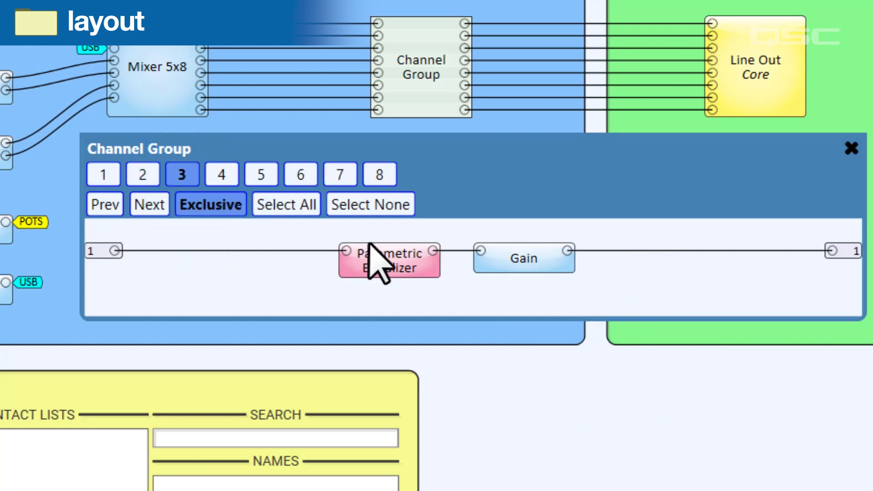
{"action": "double_click", "coordinate": [545, 269]}
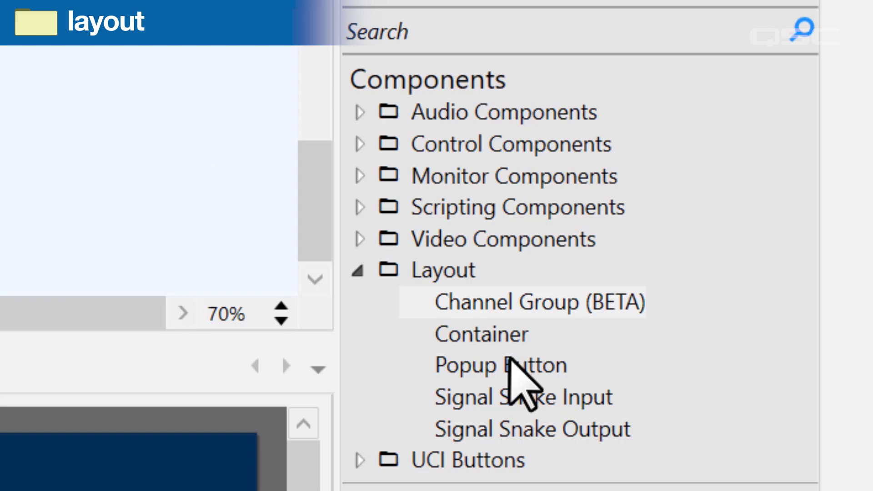
Place a Popup Button below the phone keypad on the UCI and resize it.
{"action": "left_click_drag", "start_coordinate": [508, 362], "coordinate": [447, 286]}
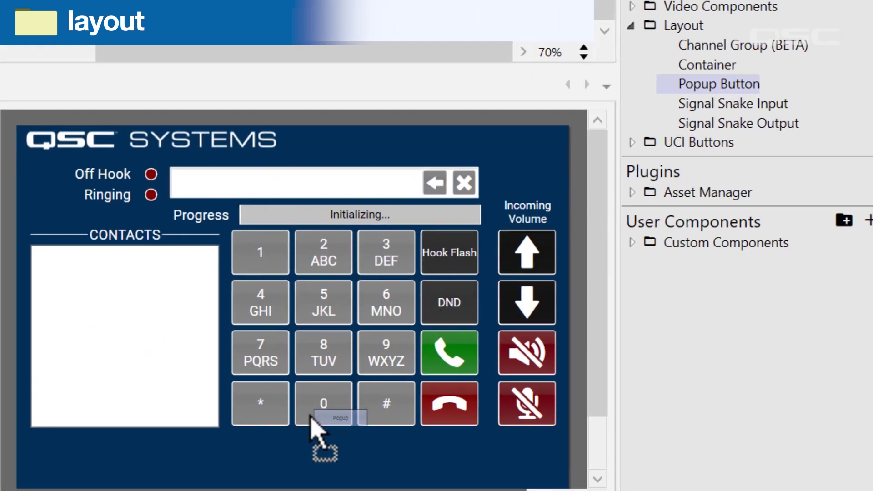
{"action": "left_click_drag", "start_coordinate": [294, 437], "coordinate": [299, 436]}
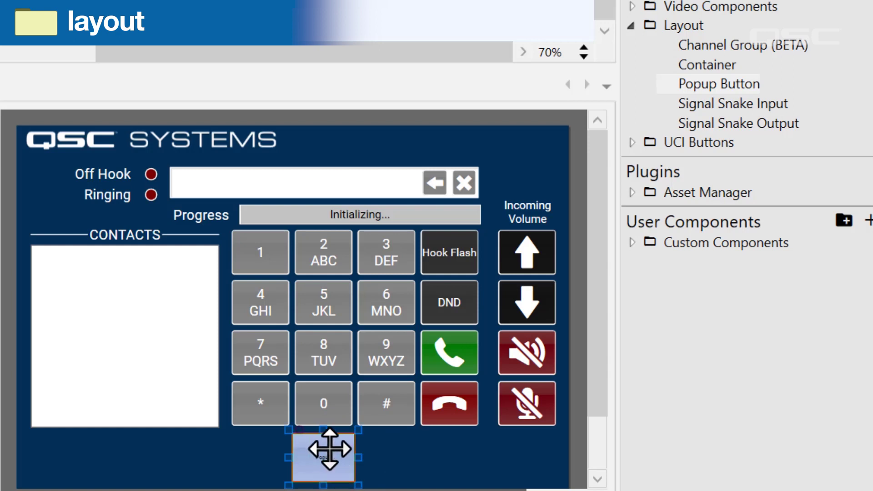
{"action": "left_click_drag", "start_coordinate": [355, 457], "coordinate": [410, 457]}
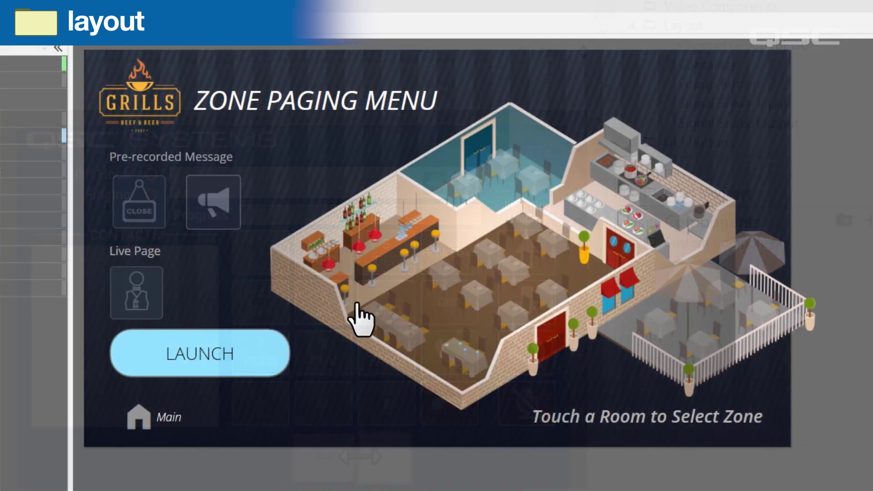
Pick the Closing pre-recorded message, then hide the number pad behind the KEYPAD button.
{"action": "left_click", "coordinate": [163, 195]}
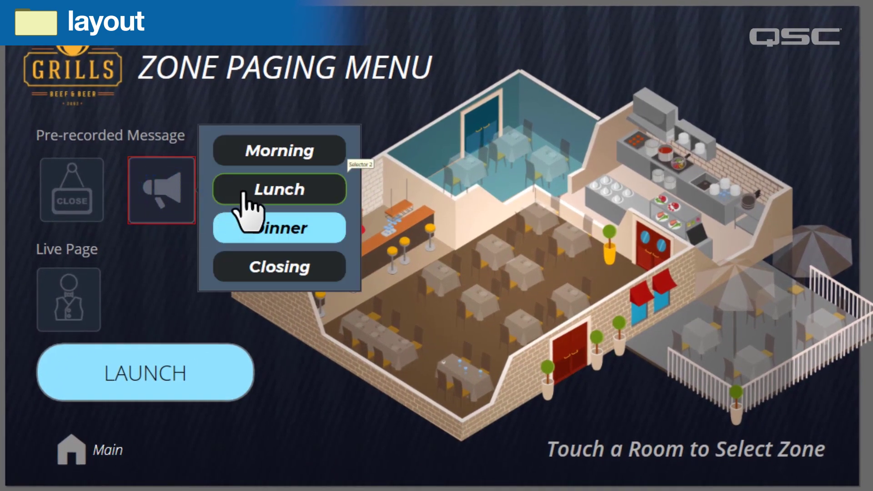
{"action": "left_click", "coordinate": [327, 270]}
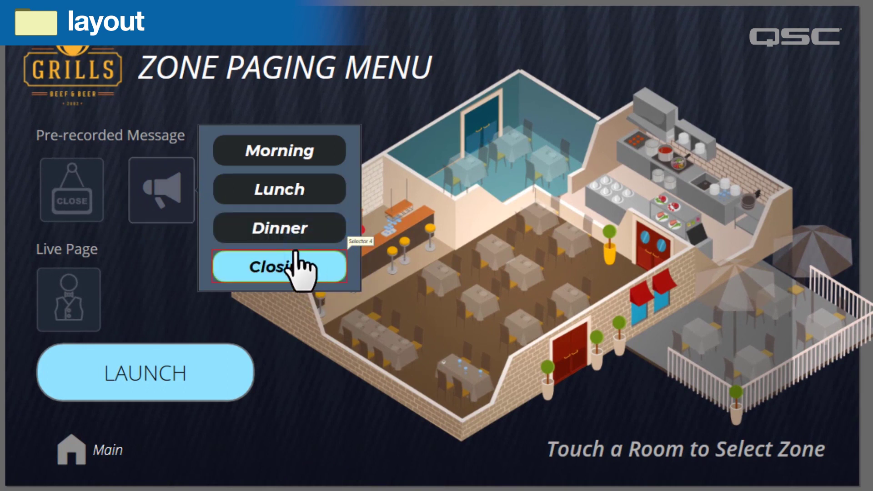
{"action": "left_click", "coordinate": [162, 194]}
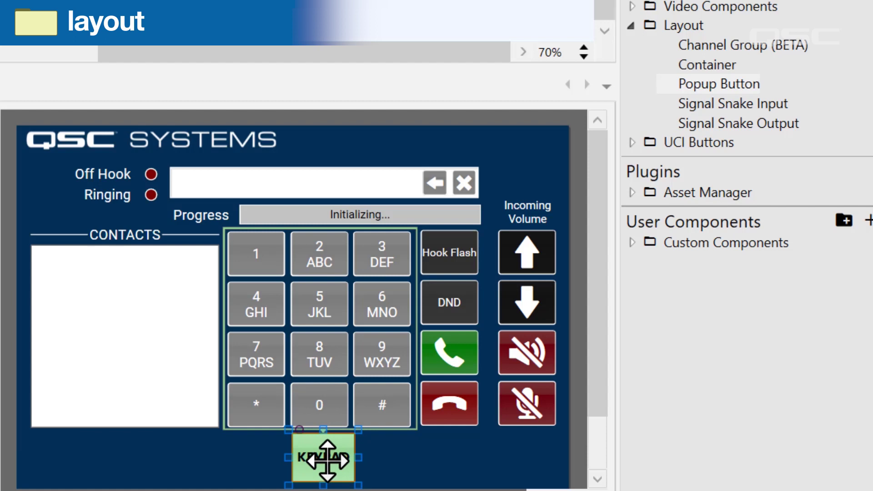
{"action": "left_click", "coordinate": [327, 459]}
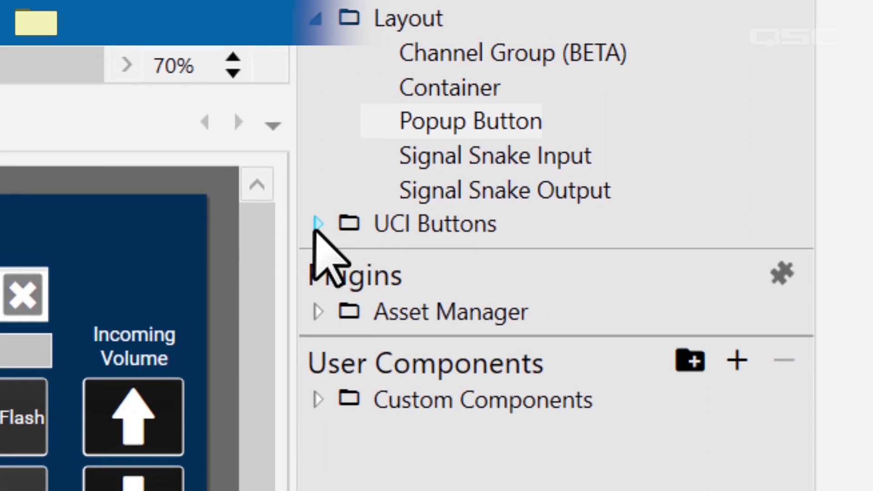
Place Navigation, Log Off and Clean Screen buttons along the bottom of the phone UCI.
{"action": "left_click", "coordinate": [318, 224]}
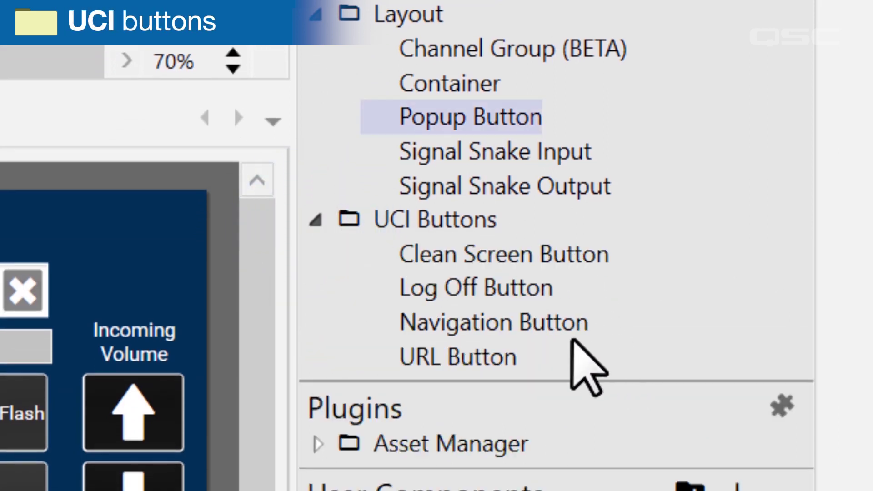
{"action": "left_click_drag", "start_coordinate": [519, 323], "coordinate": [362, 80]}
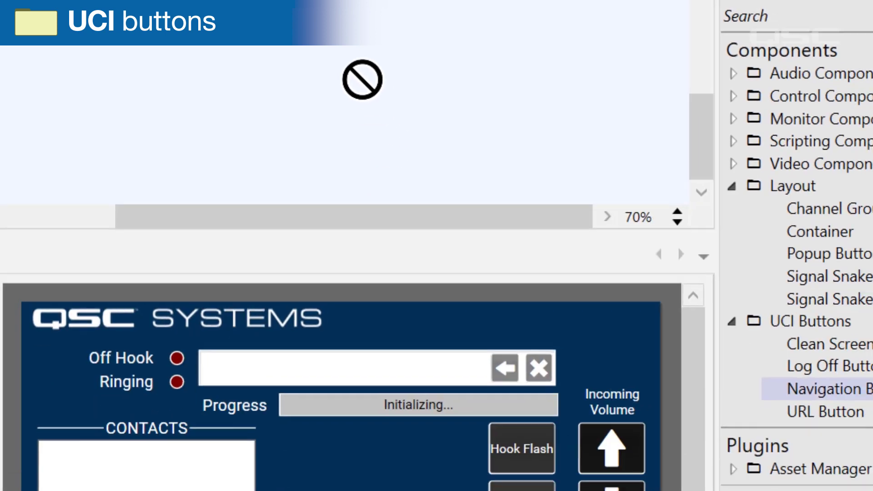
{"action": "mouse_move", "coordinate": [362, 80]}
{"action": "left_mouse_down"}
{"action": "mouse_move", "coordinate": [64, 419]}
{"action": "mouse_move", "coordinate": [43, 430]}
{"action": "left_mouse_up"}
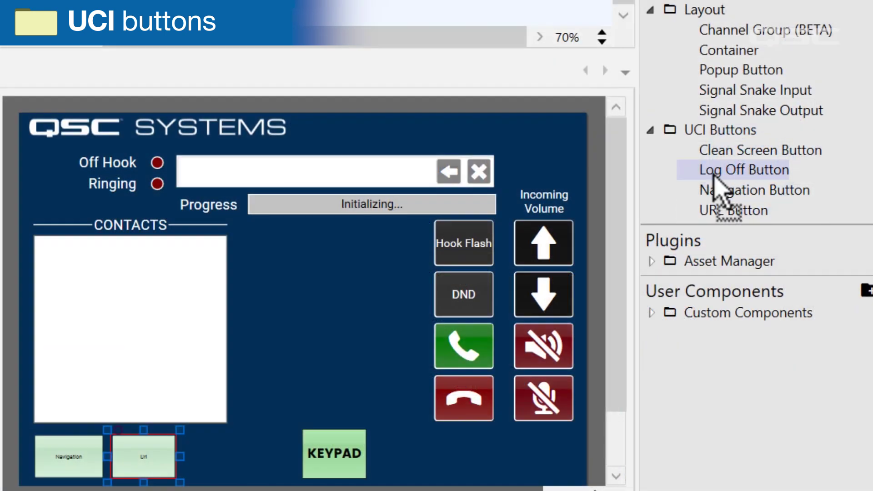
{"action": "mouse_move", "coordinate": [290, 372]}
{"action": "left_mouse_down"}
{"action": "mouse_move", "coordinate": [194, 458]}
{"action": "mouse_move", "coordinate": [197, 451]}
{"action": "left_mouse_up"}
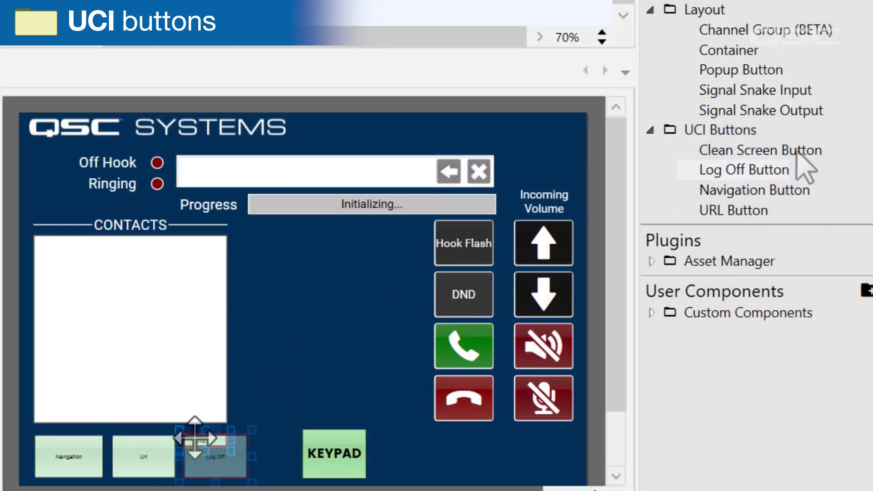
{"action": "left_click", "coordinate": [795, 152]}
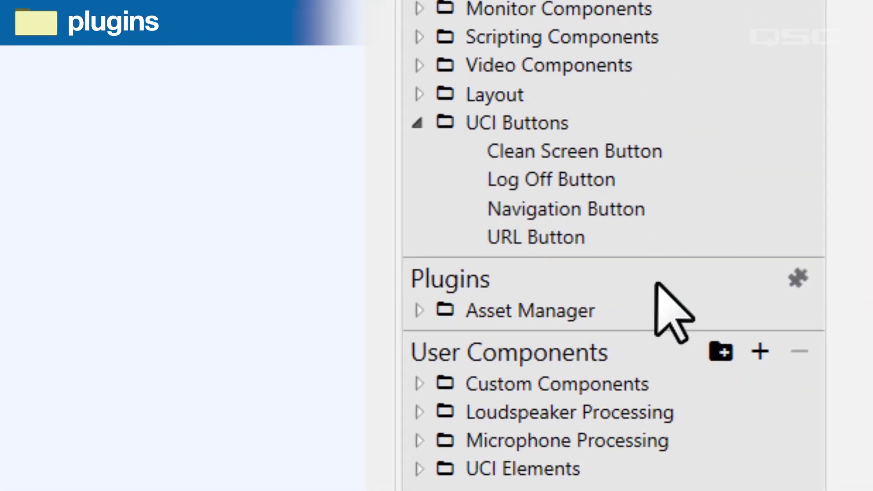
Install the NEC MultiSync Display plugin from the Asset Manager.
{"action": "left_click", "coordinate": [799, 277]}
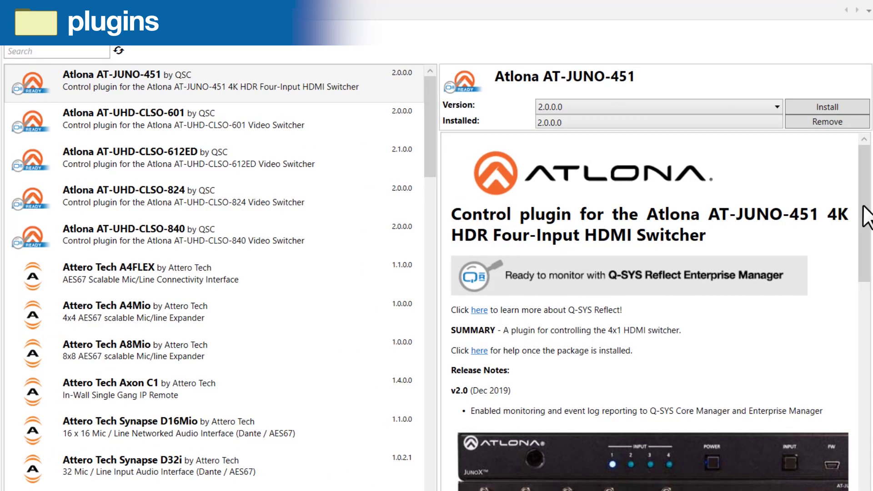
{"action": "scroll", "coordinate": [345, 150], "scroll_direction": "down", "scroll_amount": 5}
{"action": "scroll", "coordinate": [345, 151], "scroll_direction": "down", "scroll_amount": 3}
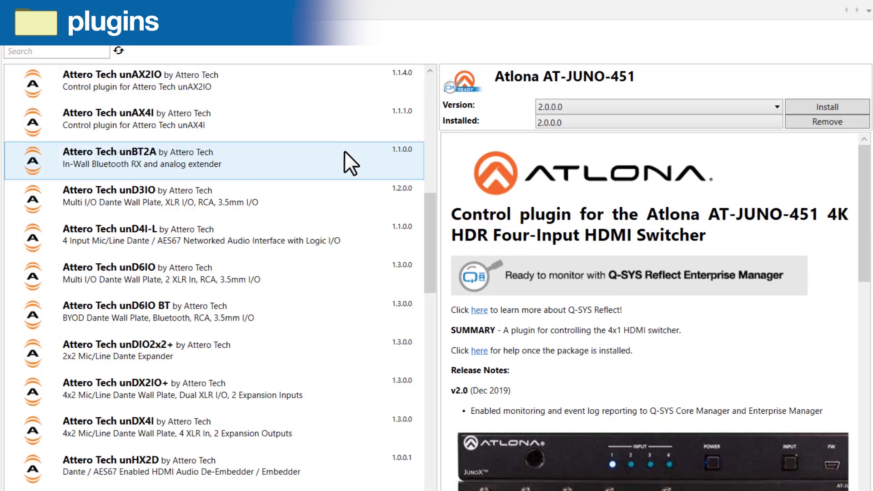
{"action": "scroll", "coordinate": [345, 151], "scroll_direction": "down", "scroll_amount": 5}
{"action": "scroll", "coordinate": [345, 151], "scroll_direction": "down", "scroll_amount": 5}
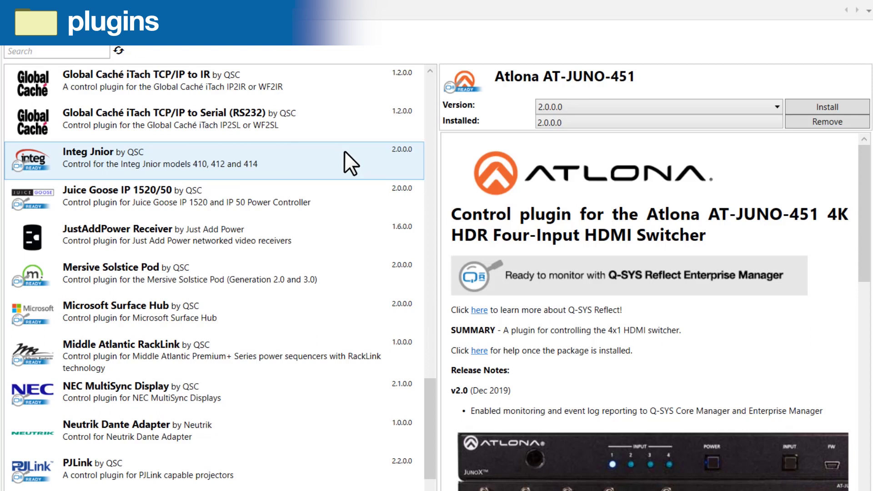
{"action": "scroll", "coordinate": [345, 151], "scroll_direction": "down", "scroll_amount": 4}
{"action": "left_click", "coordinate": [338, 161]}
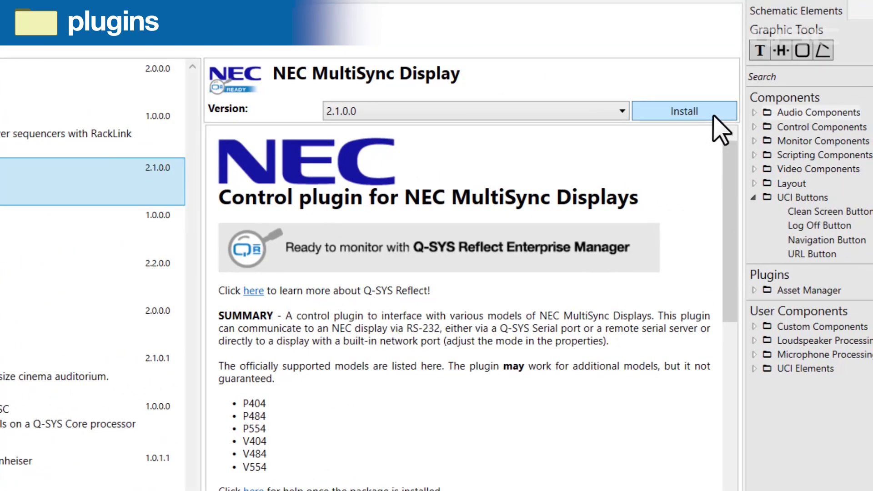
{"action": "left_click", "coordinate": [684, 111]}
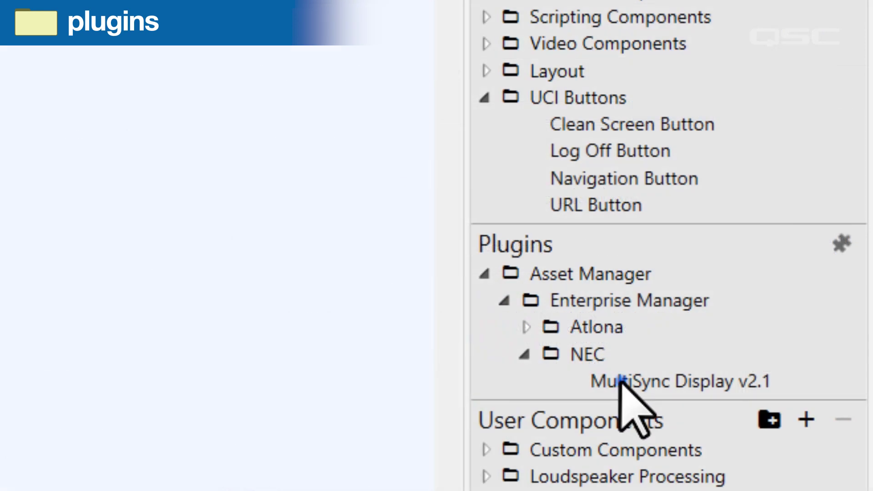
Place the NEC MultiSync Display v2.1 plugin on the schematic and preview its control panel.
{"action": "left_click_drag", "start_coordinate": [622, 382], "coordinate": [302, 180]}
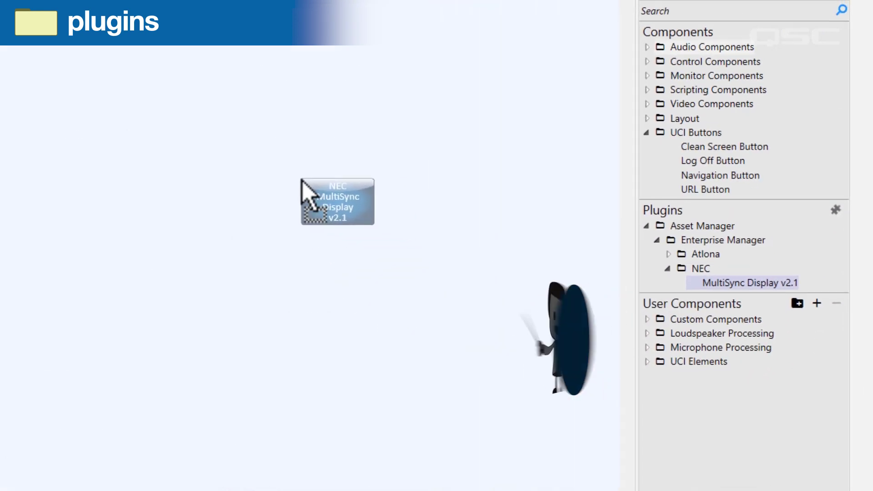
{"action": "double_click", "coordinate": [337, 202]}
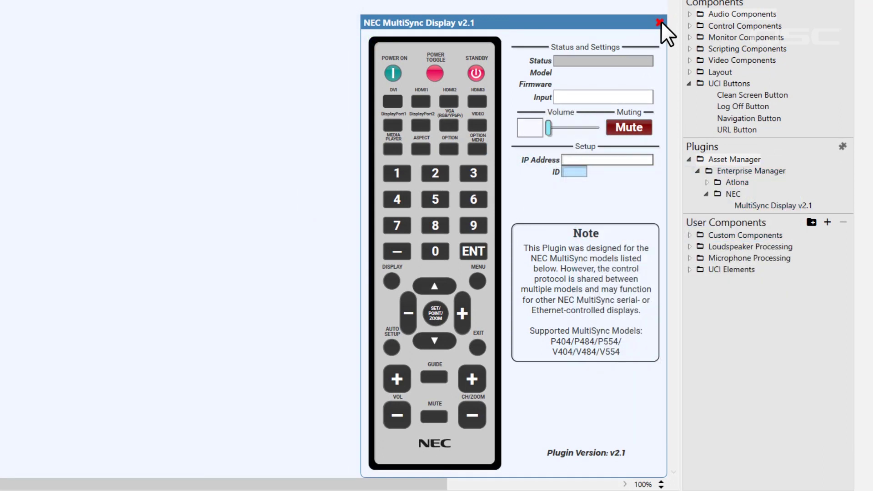
{"action": "left_click", "coordinate": [661, 21]}
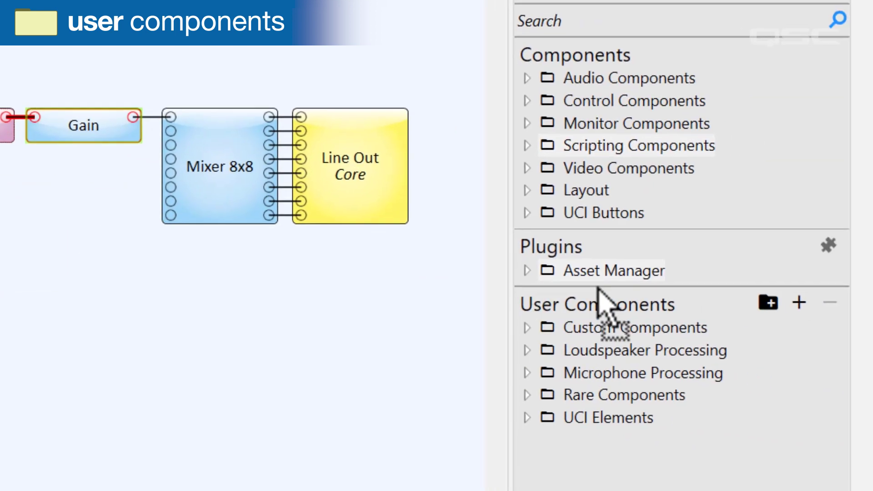
Save the chain as user component 'Brand Z Mic EQ' and place an instance on the schematic.
{"action": "left_click", "coordinate": [751, 296]}
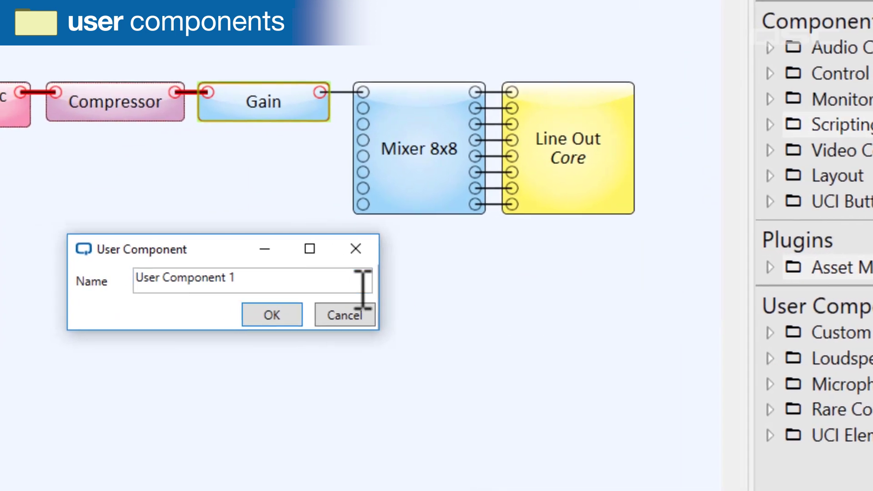
{"action": "left_click", "coordinate": [335, 280]}
{"action": "type", "text": "Brand Z Mic E"}
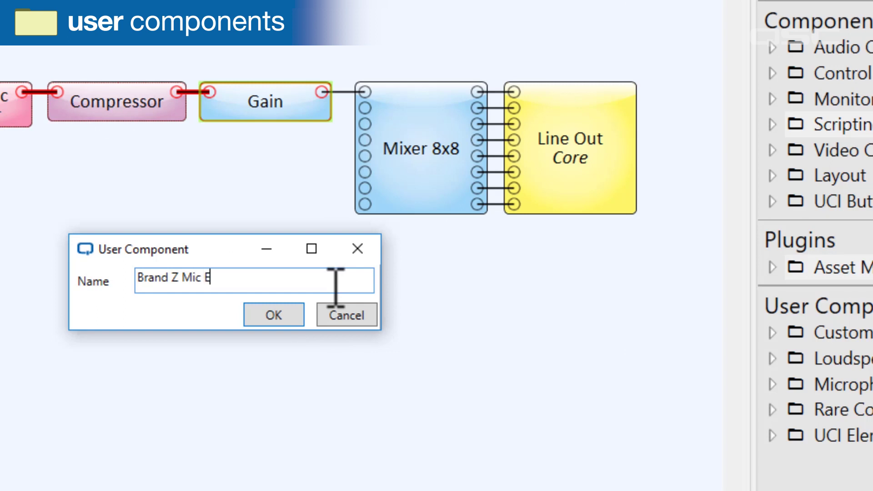
{"action": "type", "text": "Q"}
{"action": "key", "text": "Return"}
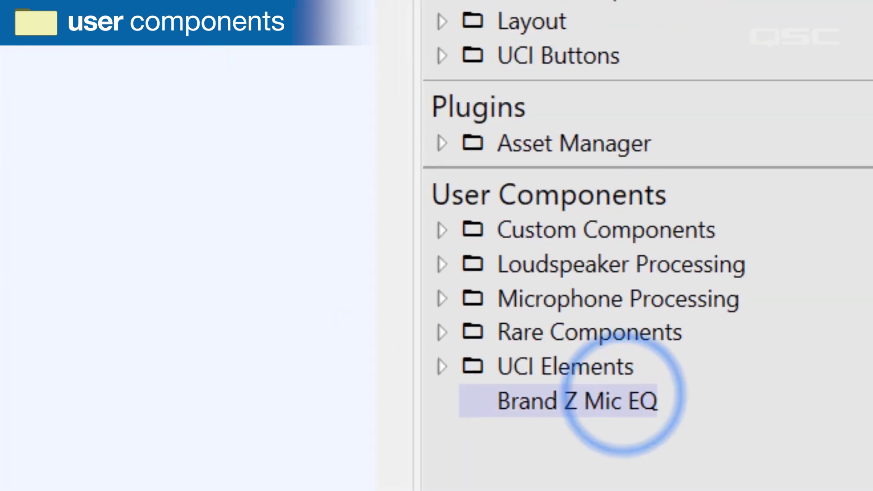
{"action": "left_click_drag", "start_coordinate": [604, 379], "coordinate": [145, 150]}
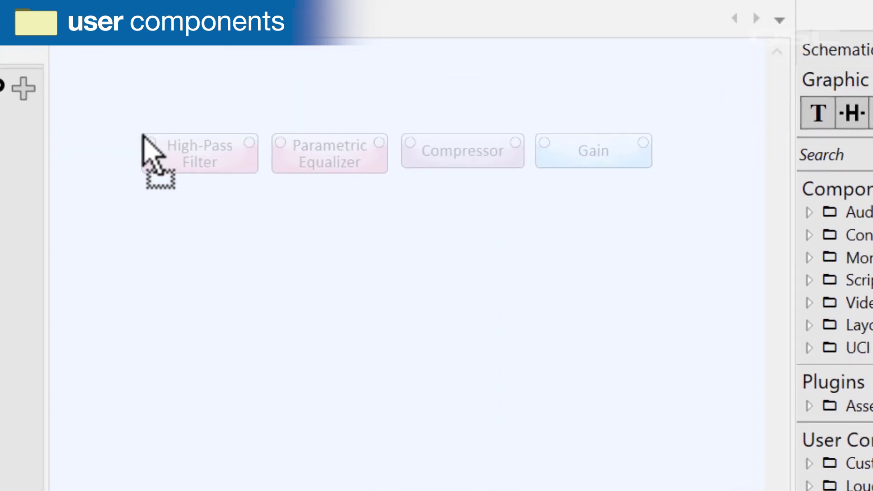
{"action": "left_click", "coordinate": [144, 150]}
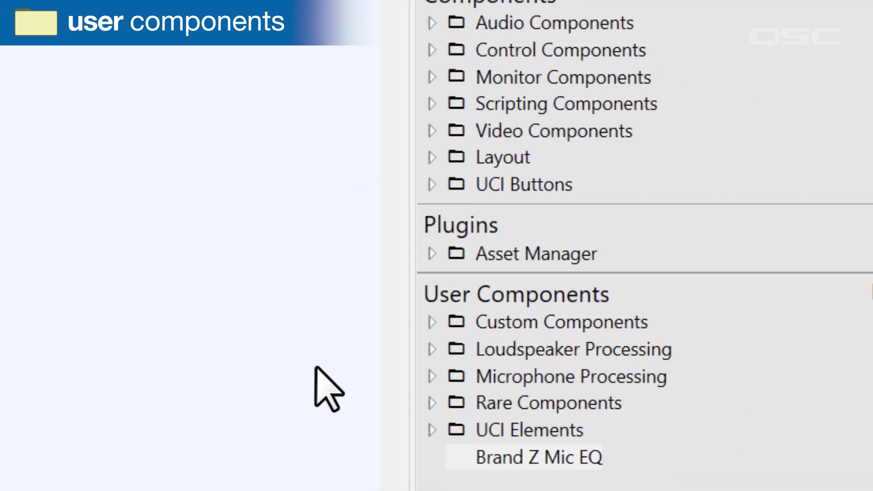
Add Brand X Loudspeaker from Loudspeaker Processing and Autofading Audio Players from Rare Components.
{"action": "left_click", "coordinate": [294, 298]}
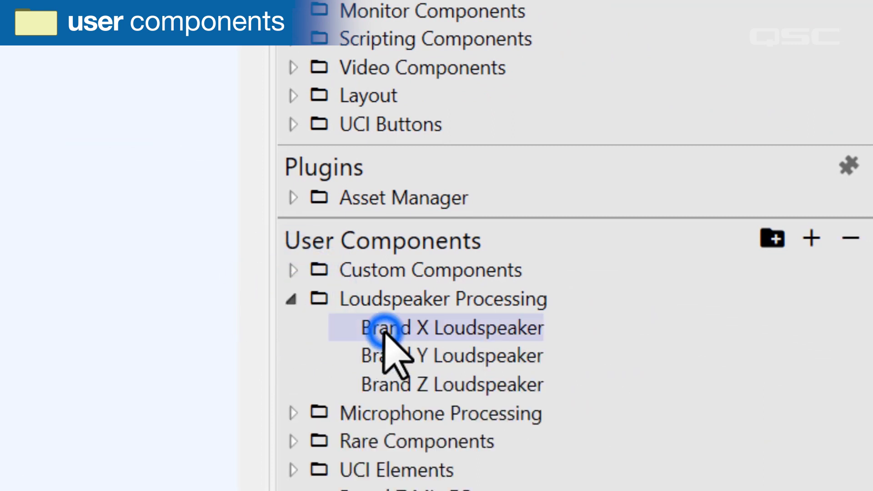
{"action": "left_click_drag", "start_coordinate": [385, 329], "coordinate": [145, 95]}
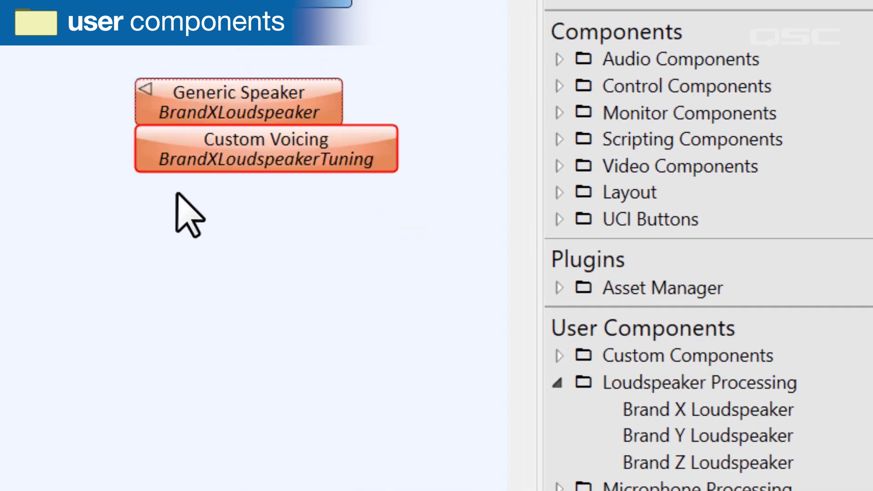
{"action": "left_click", "coordinate": [499, 336]}
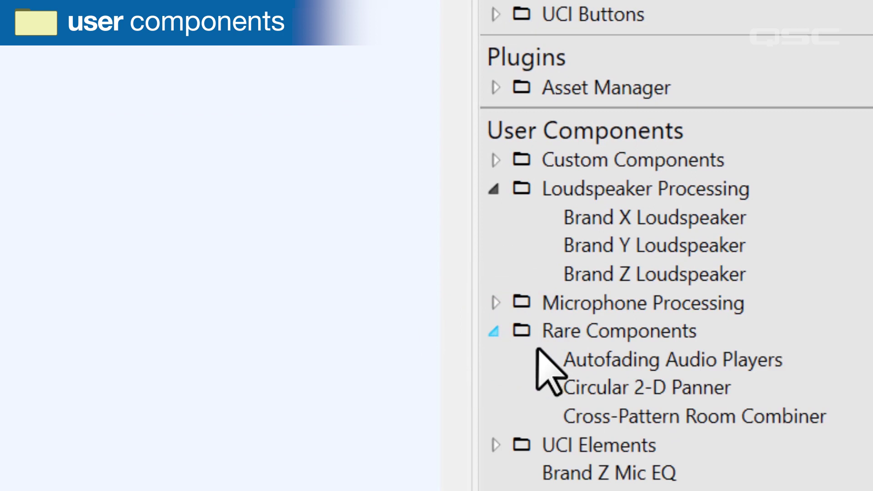
{"action": "left_click_drag", "start_coordinate": [601, 368], "coordinate": [28, 181]}
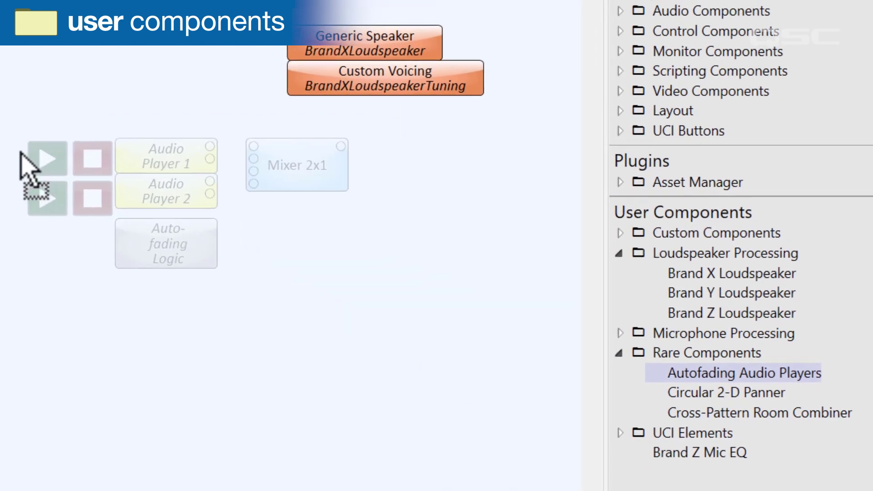
{"action": "left_click", "coordinate": [321, 335]}
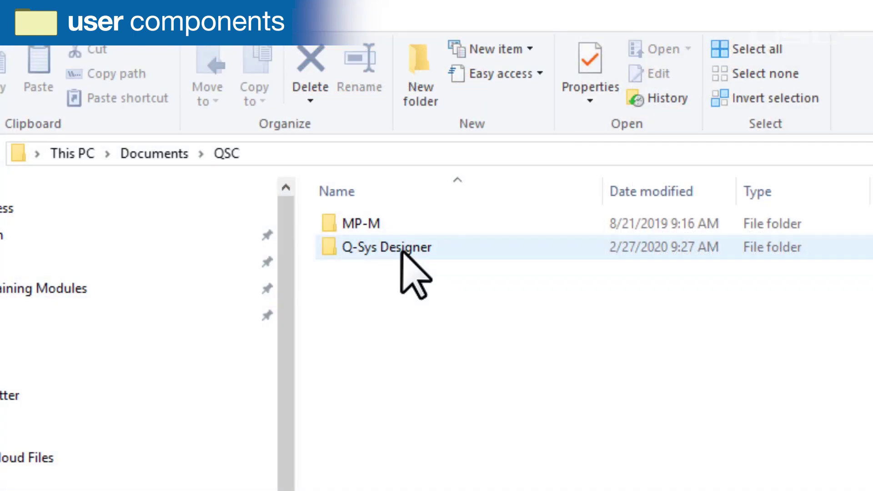
Browse into Q-Sys Designer > User Components and drag Brand Z Mic EQ.quc into the Outlook message.
{"action": "left_click", "coordinate": [403, 249]}
{"action": "double_click", "coordinate": [403, 249]}
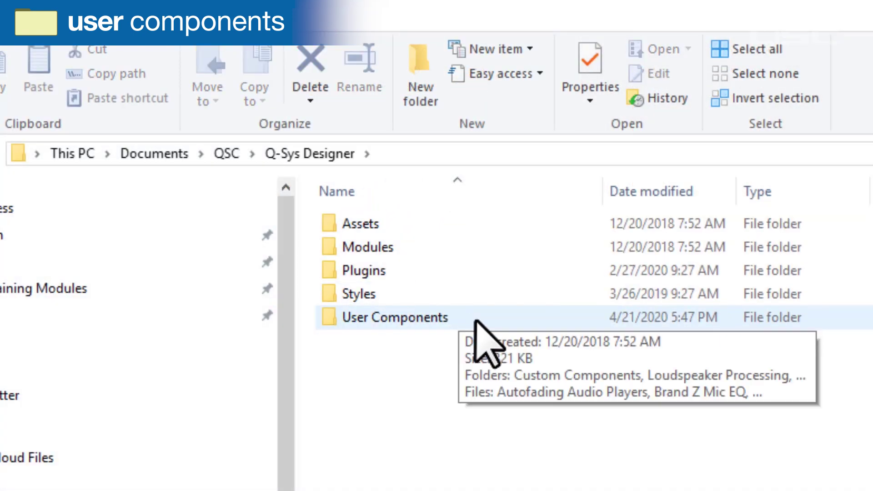
{"action": "left_click", "coordinate": [478, 321]}
{"action": "double_click", "coordinate": [477, 321]}
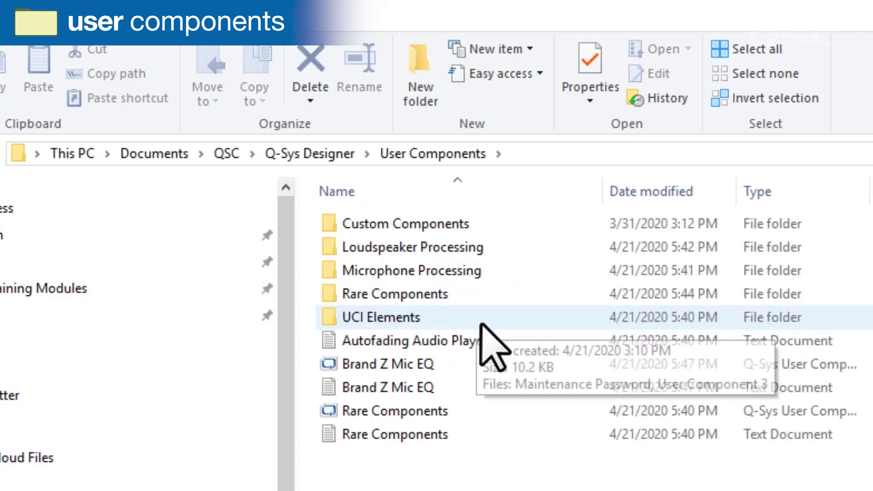
{"action": "left_click", "coordinate": [505, 366]}
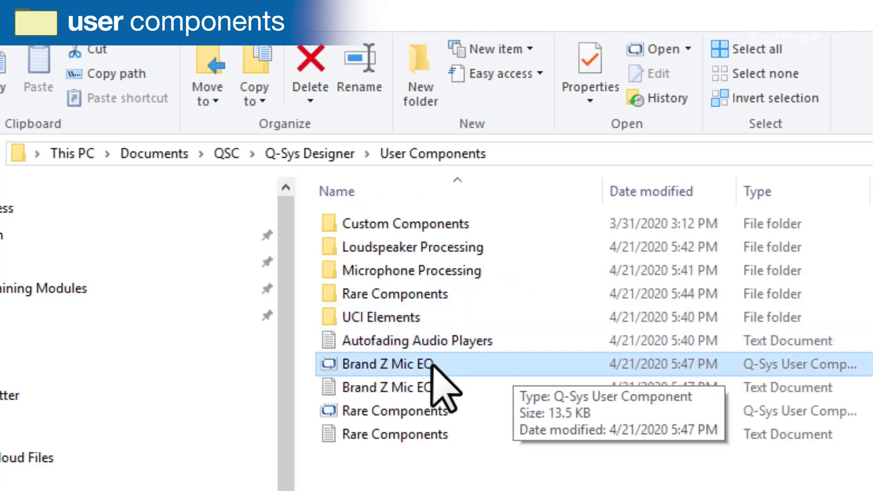
{"action": "left_click_drag", "start_coordinate": [409, 364], "coordinate": [645, 321]}
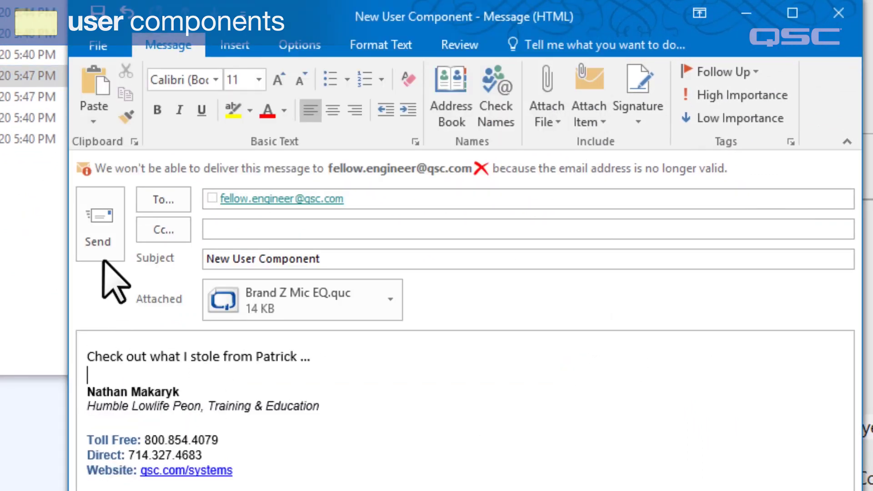
Send the Outlook message carrying the Brand Z Mic EQ.quc attachment.
{"action": "left_click", "coordinate": [100, 225]}
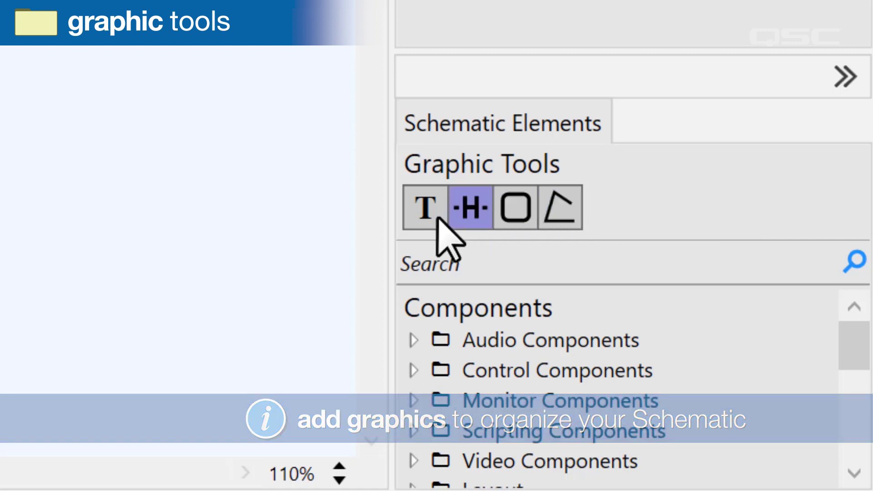
Place a text block reading SOME TEXT on the canvas and select it for styling.
{"action": "left_click", "coordinate": [425, 217]}
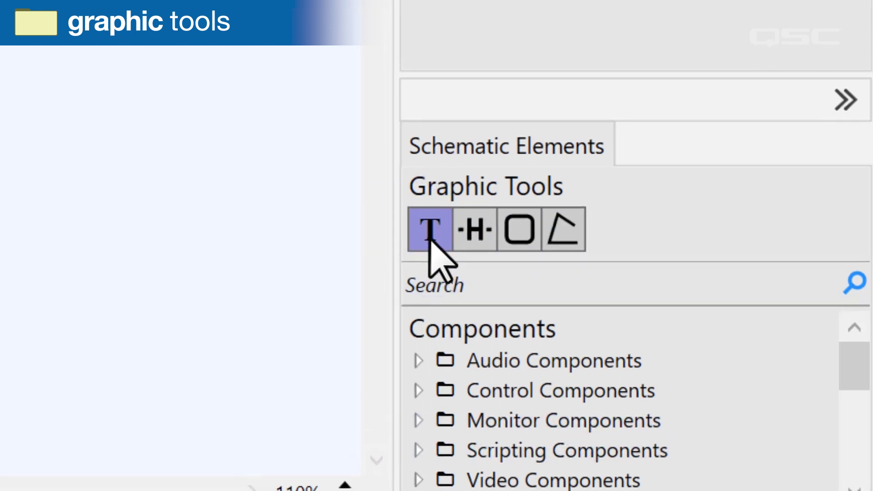
{"action": "left_click", "coordinate": [51, 235]}
{"action": "left_click_drag", "start_coordinate": [235, 297], "coordinate": [388, 319]}
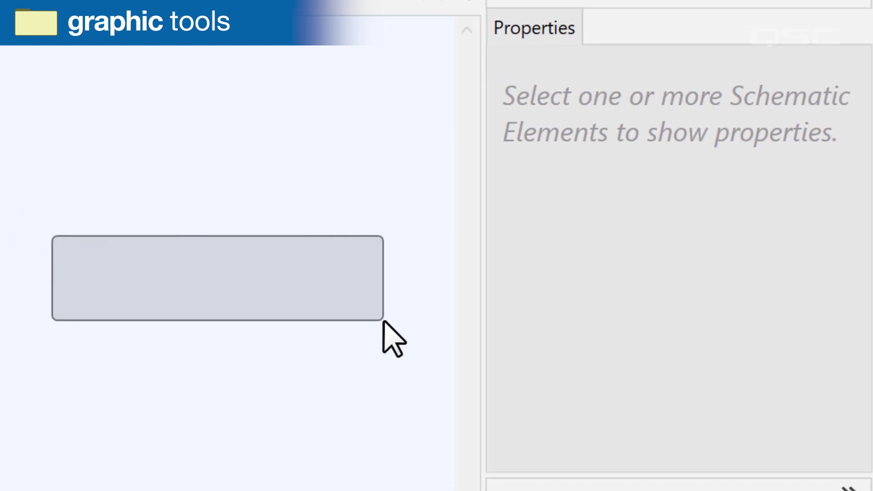
{"action": "type", "text": "SOME TEXT"}
{"action": "left_click", "coordinate": [384, 347]}
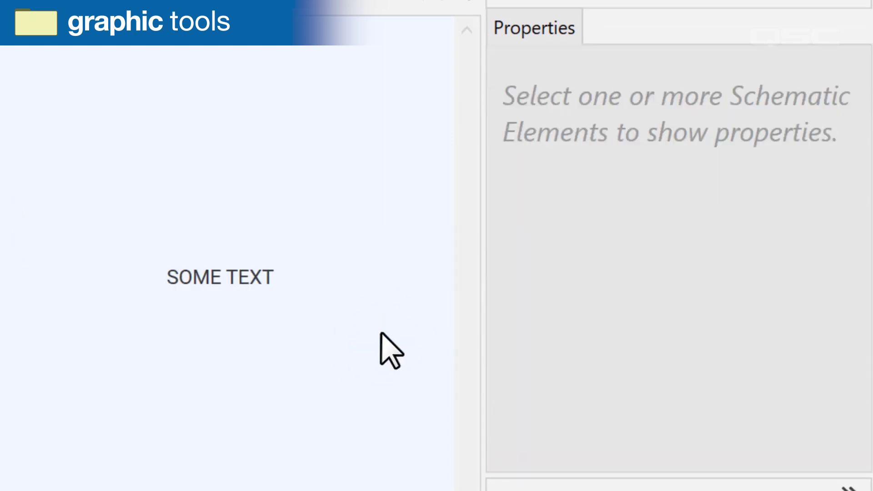
{"action": "left_click", "coordinate": [374, 279]}
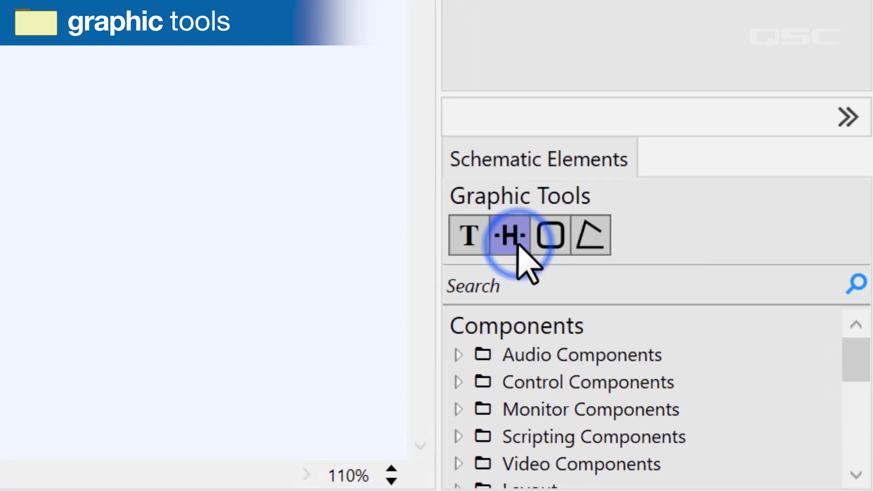
Draw a header across the canvas with the Header graphic tool.
{"action": "left_click", "coordinate": [511, 236]}
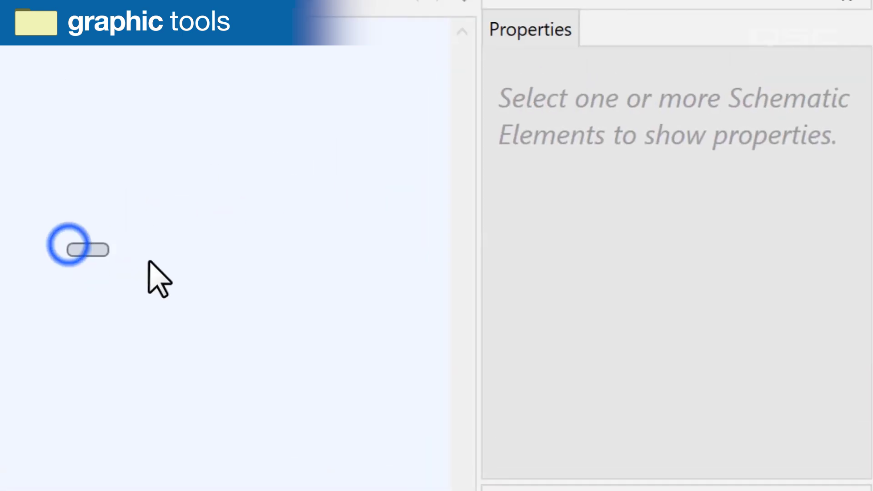
{"action": "left_click_drag", "start_coordinate": [66, 245], "coordinate": [425, 314]}
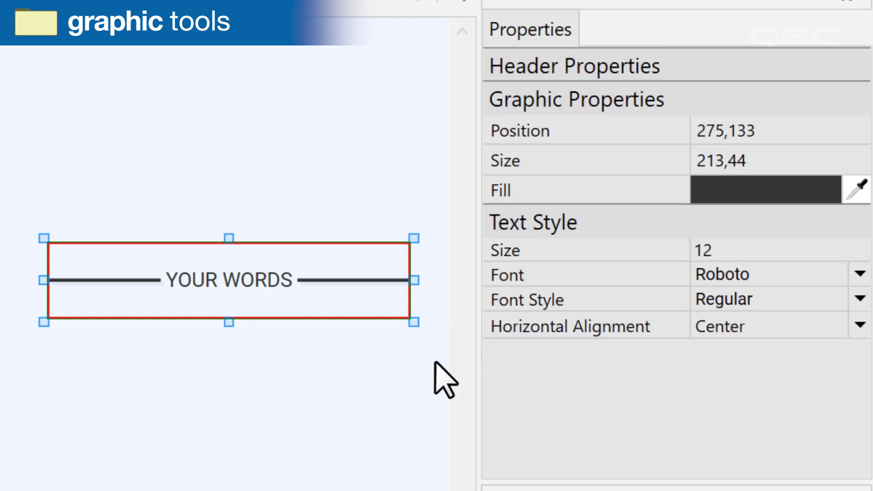
{"action": "left_click", "coordinate": [426, 374]}
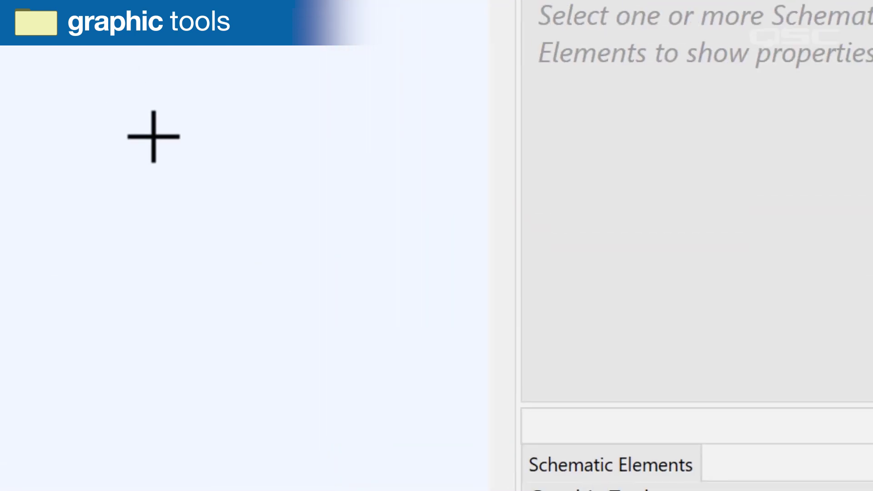
Draw a group box and widen the AV-to-USB Bridges box around both USB Video Bridges.
{"action": "mouse_move", "coordinate": [171, 174]}
{"action": "left_mouse_down"}
{"action": "mouse_move", "coordinate": [446, 409]}
{"action": "mouse_move", "coordinate": [447, 423]}
{"action": "left_mouse_up"}
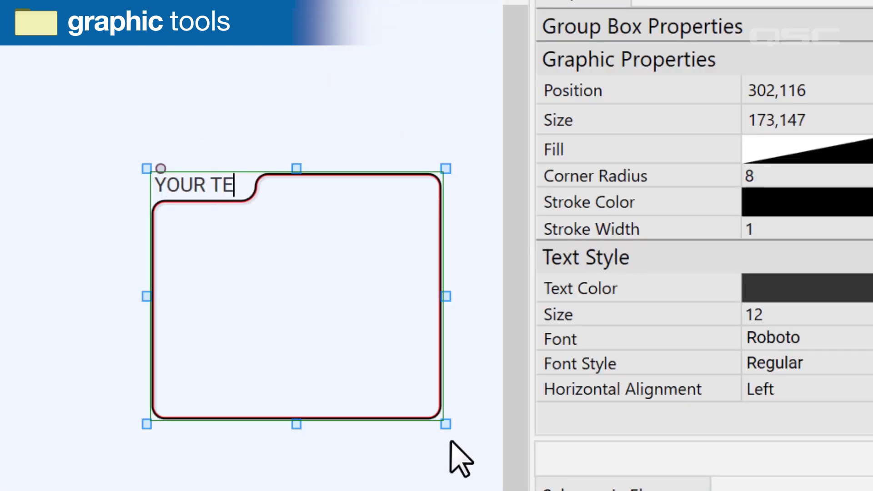
{"action": "left_click", "coordinate": [454, 471]}
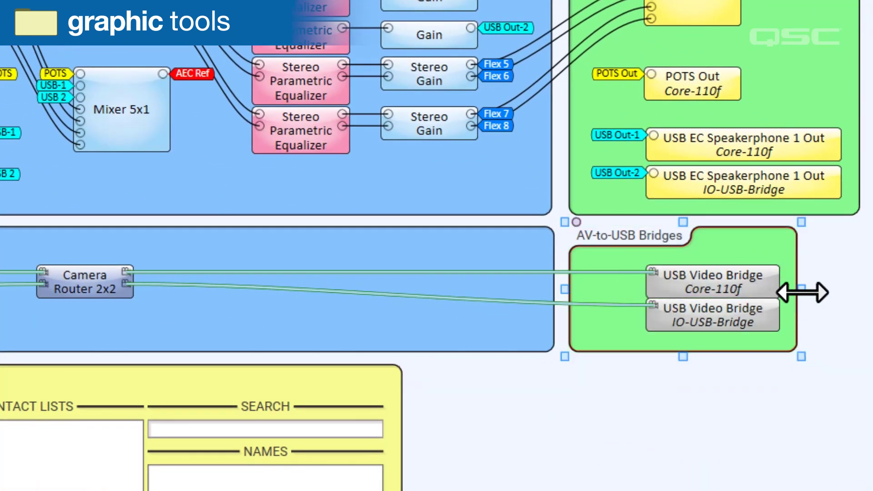
{"action": "left_click_drag", "start_coordinate": [841, 294], "coordinate": [865, 294]}
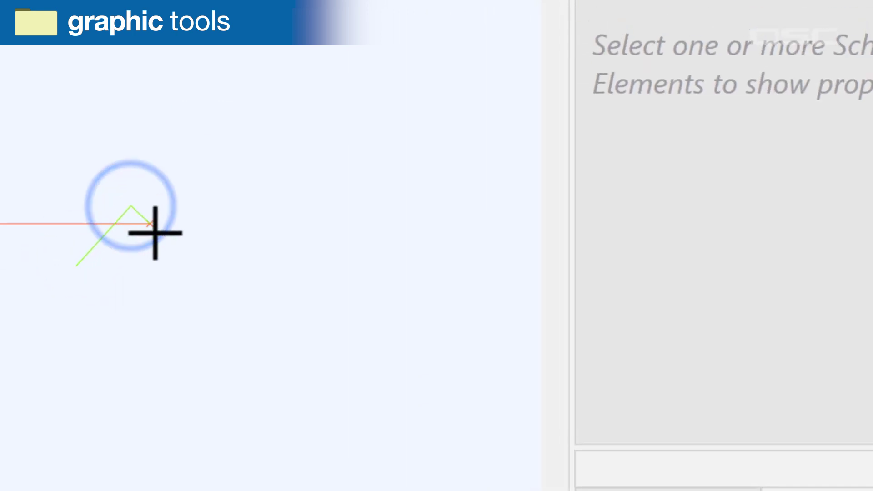
Close the polygon into a triangle and Ctrl-drag the Gain block's Increase control onto it.
{"action": "double_click", "coordinate": [184, 266]}
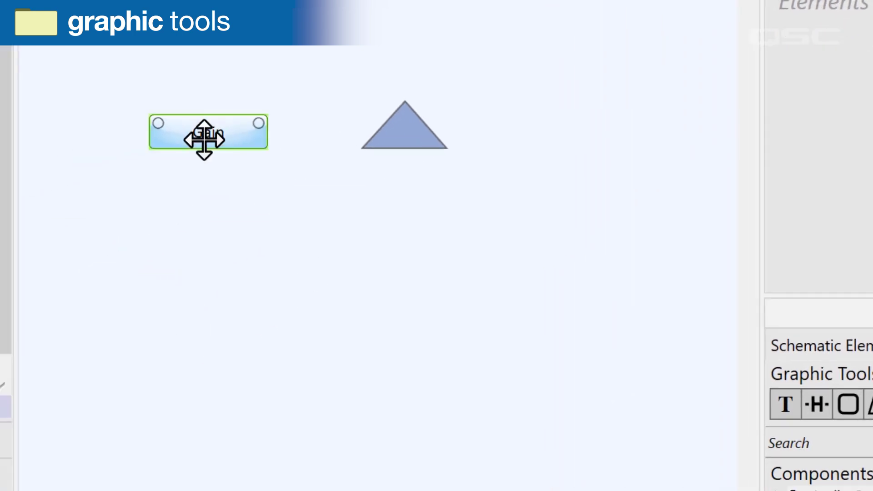
{"action": "double_click", "coordinate": [207, 133]}
{"action": "left_click", "coordinate": [301, 334]}
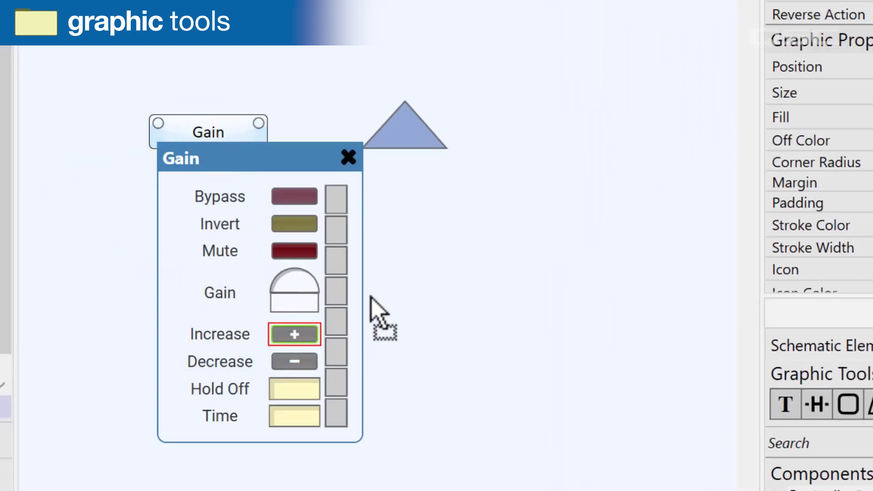
{"action": "mouse_move", "coordinate": [377, 311]}
{"action": "left_mouse_down"}
{"action": "mouse_move", "coordinate": [418, 143]}
{"action": "mouse_move", "coordinate": [407, 136]}
{"action": "left_mouse_up"}
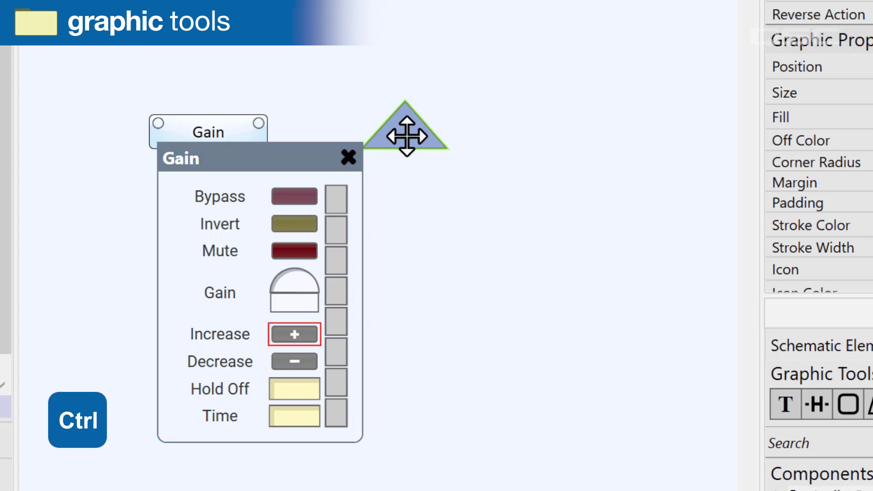